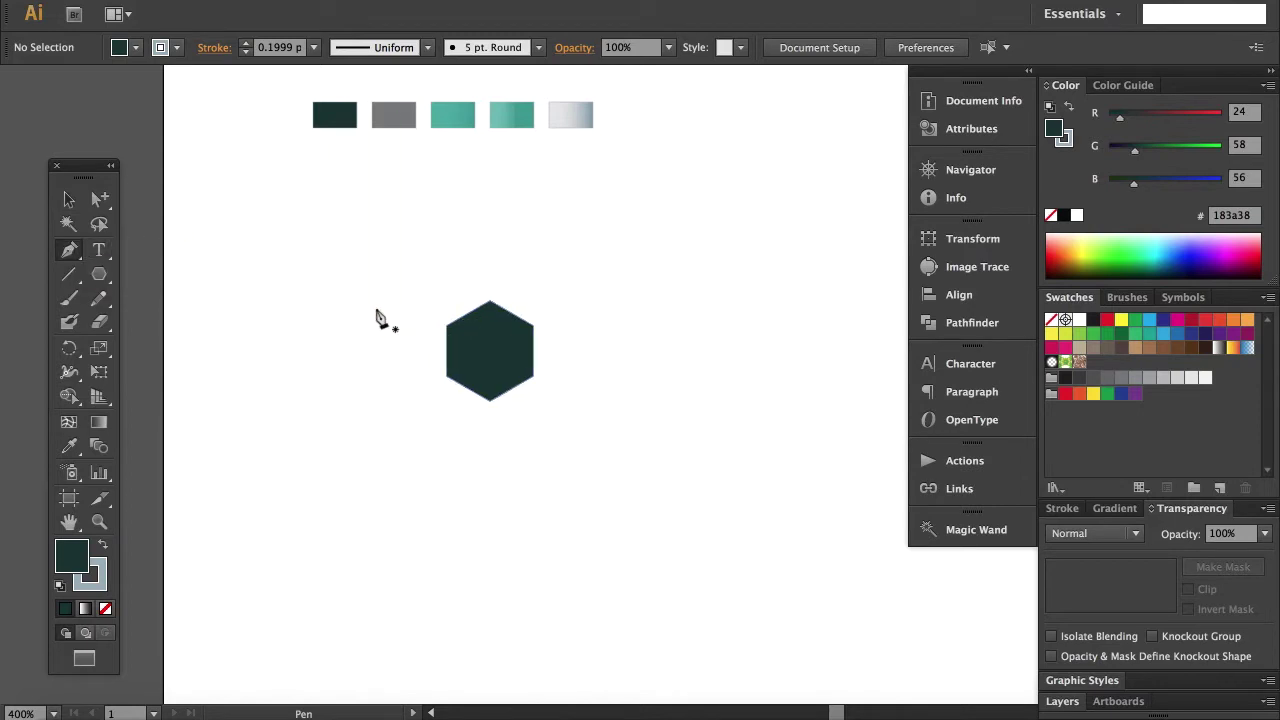
Draw a closed diamond over the hexagon's upper part with the Pen tool to form the cube's top face.
left_click(448, 331)
left_click(491, 302)
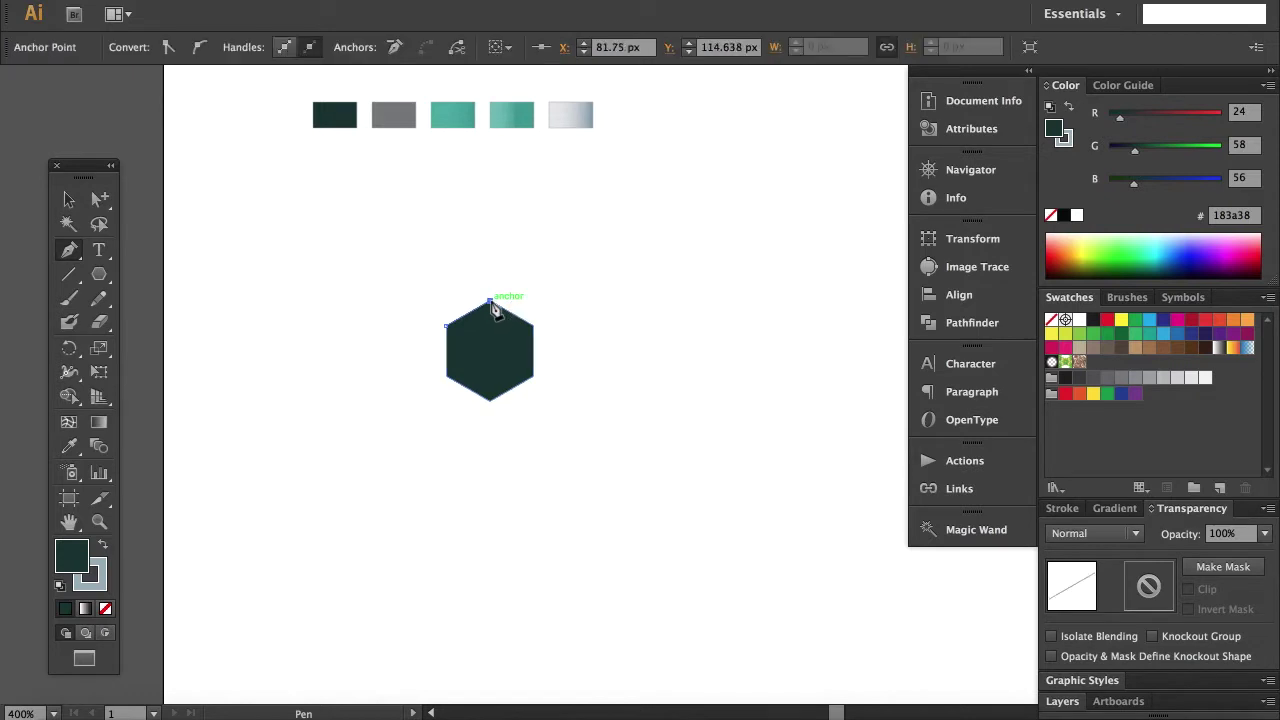
left_click(535, 327)
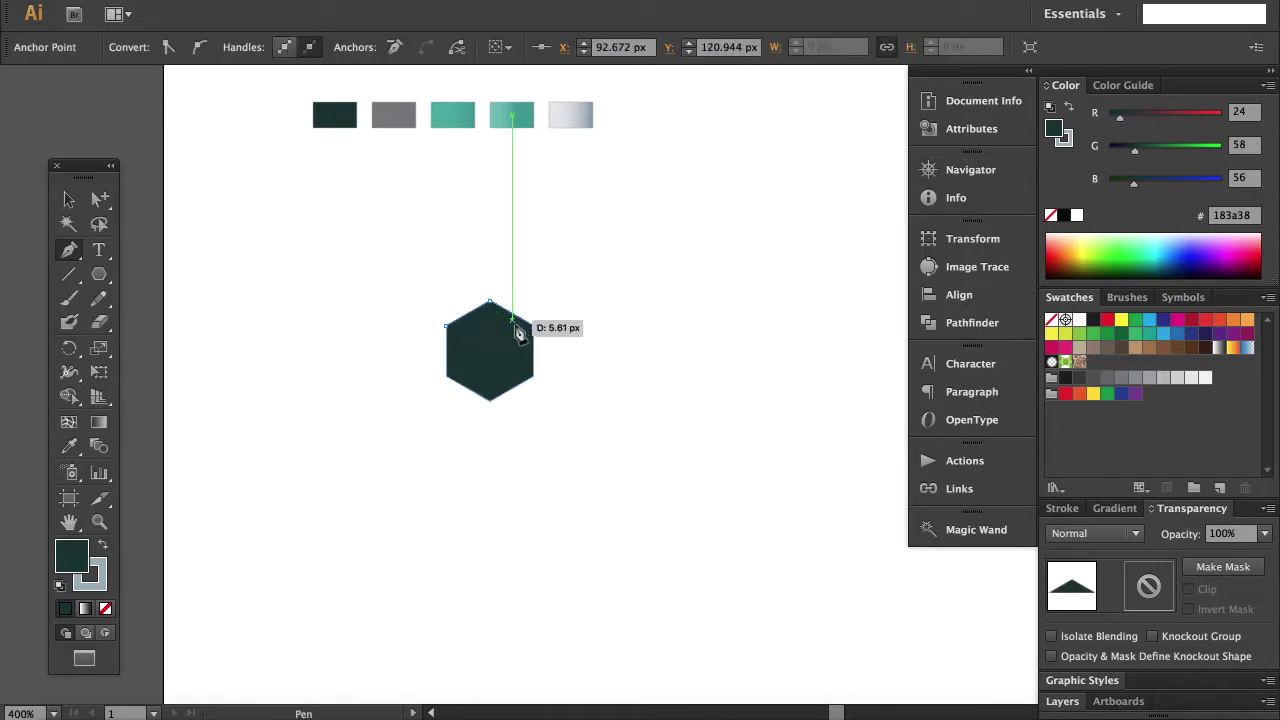
left_click(490, 351)
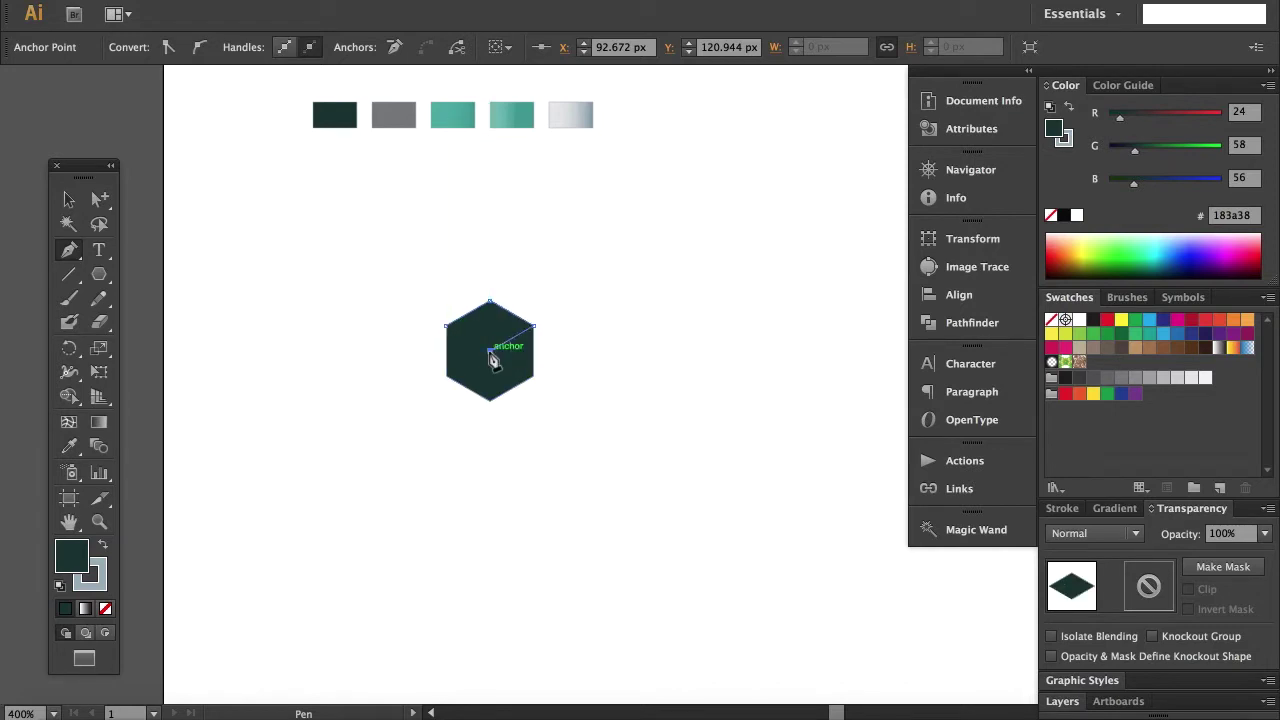
left_click(448, 328)
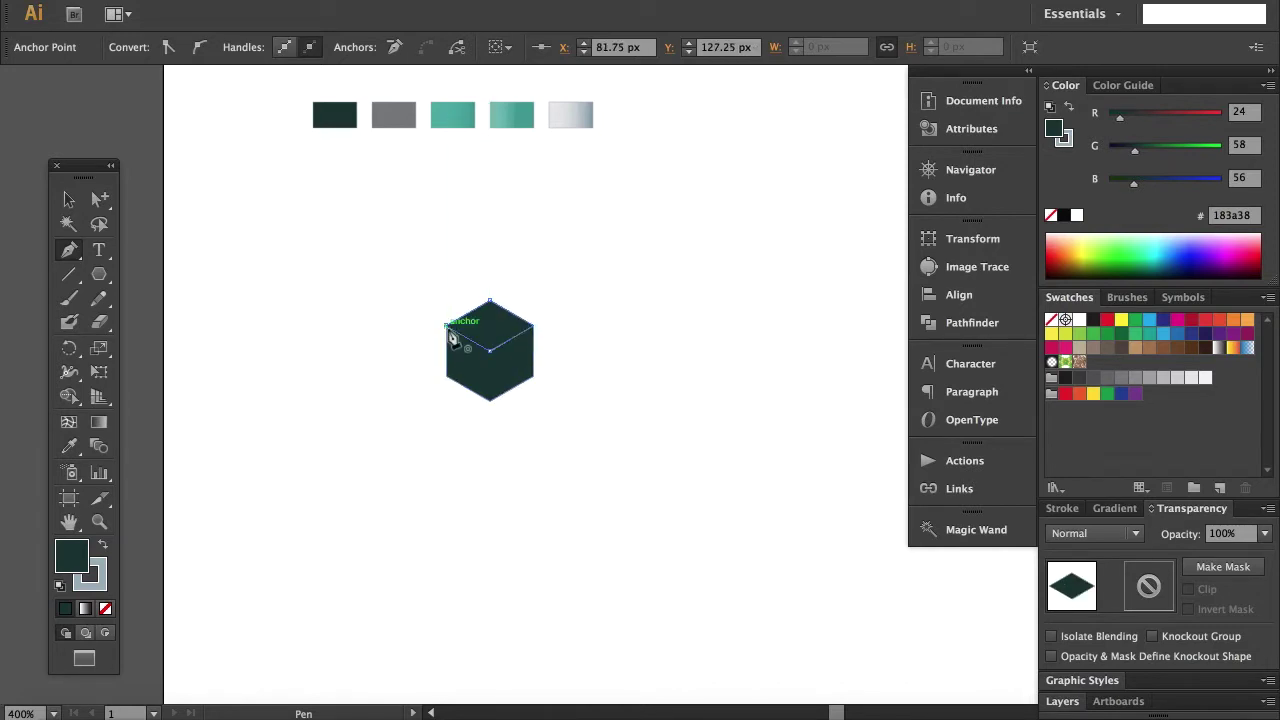
left_click(413, 344, "super")
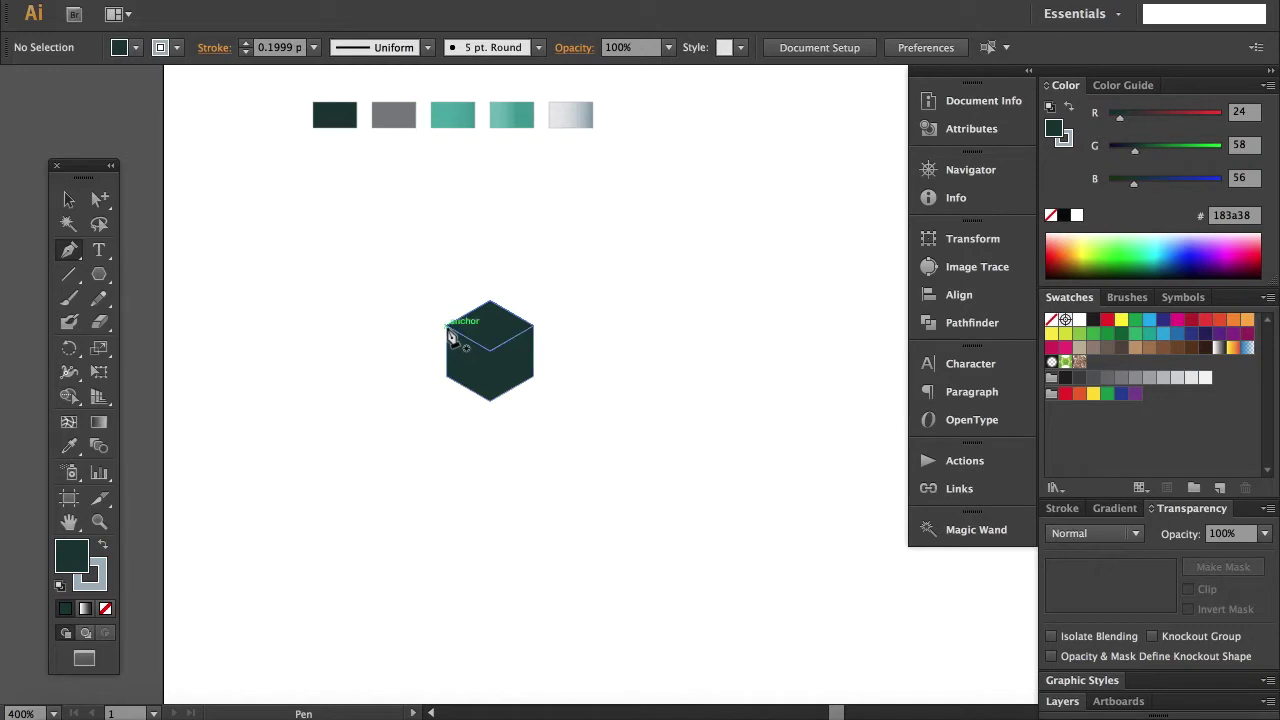
Trace the cube's left face as a closed four-corner shape from the hexagon's left corners to its centre.
left_click(449, 337)
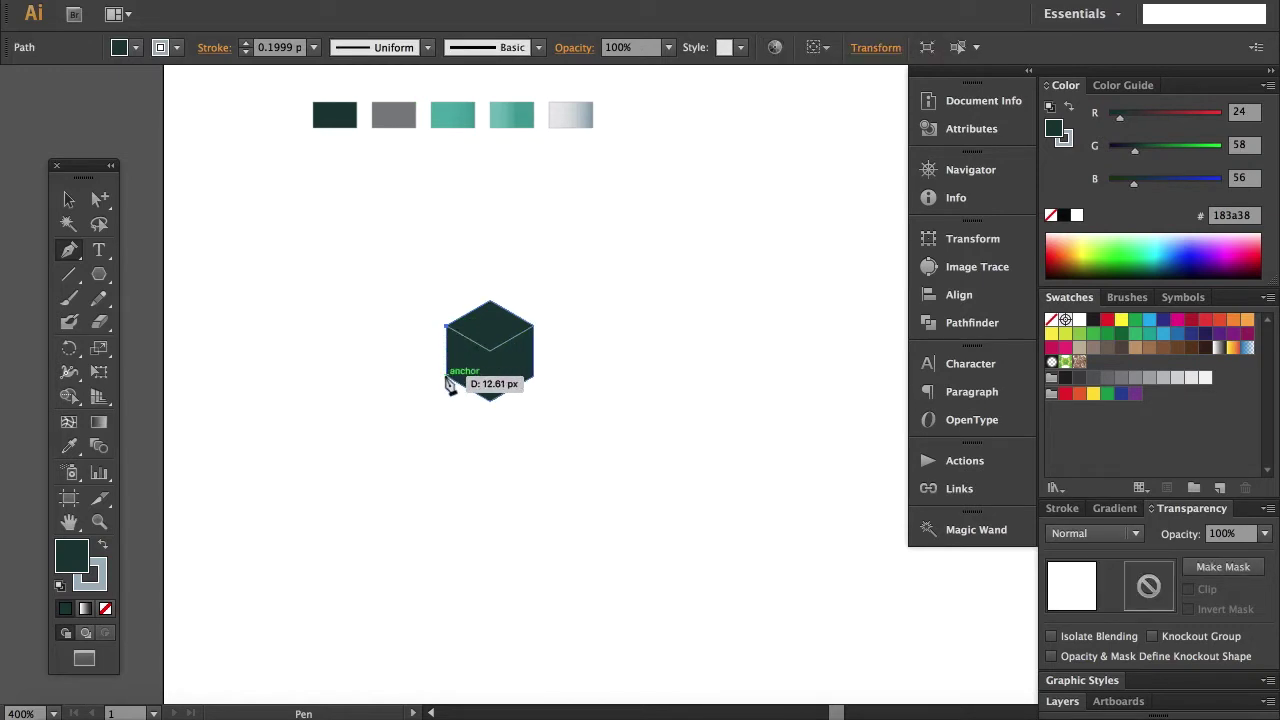
left_click(447, 379)
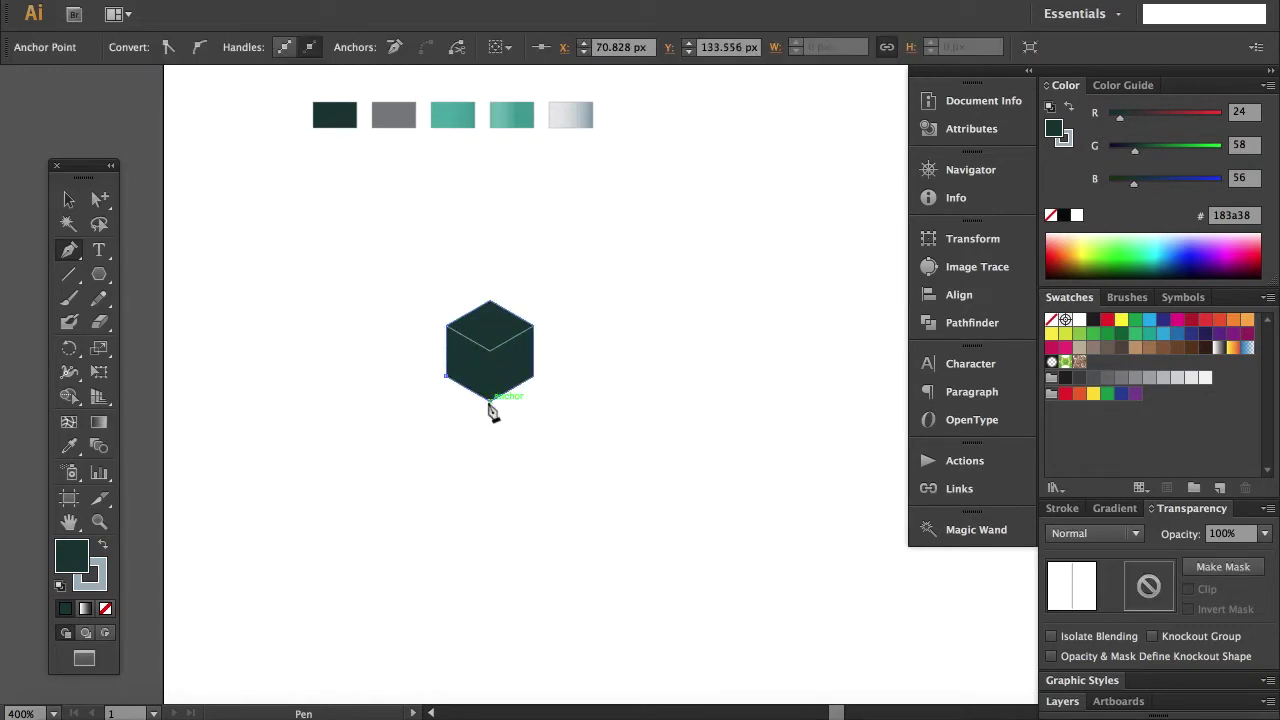
left_click(490, 401)
left_click(490, 350)
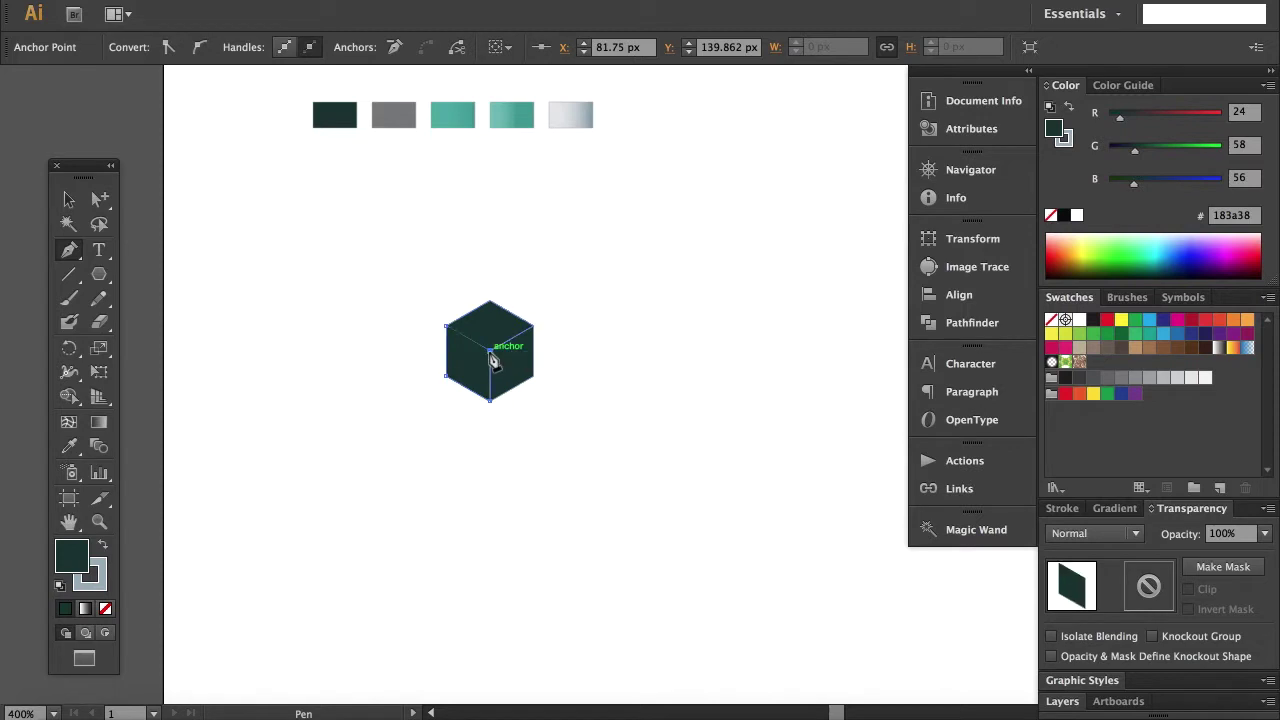
left_click(447, 328)
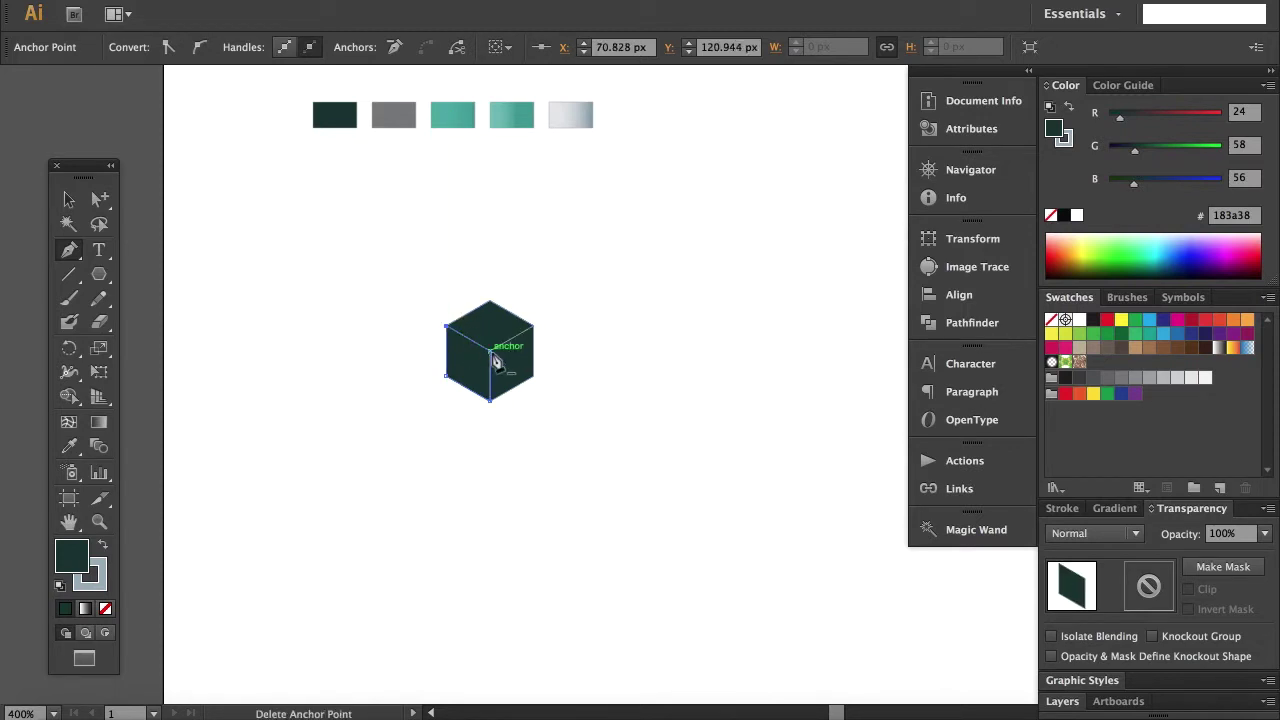
left_click(530, 410, "super")
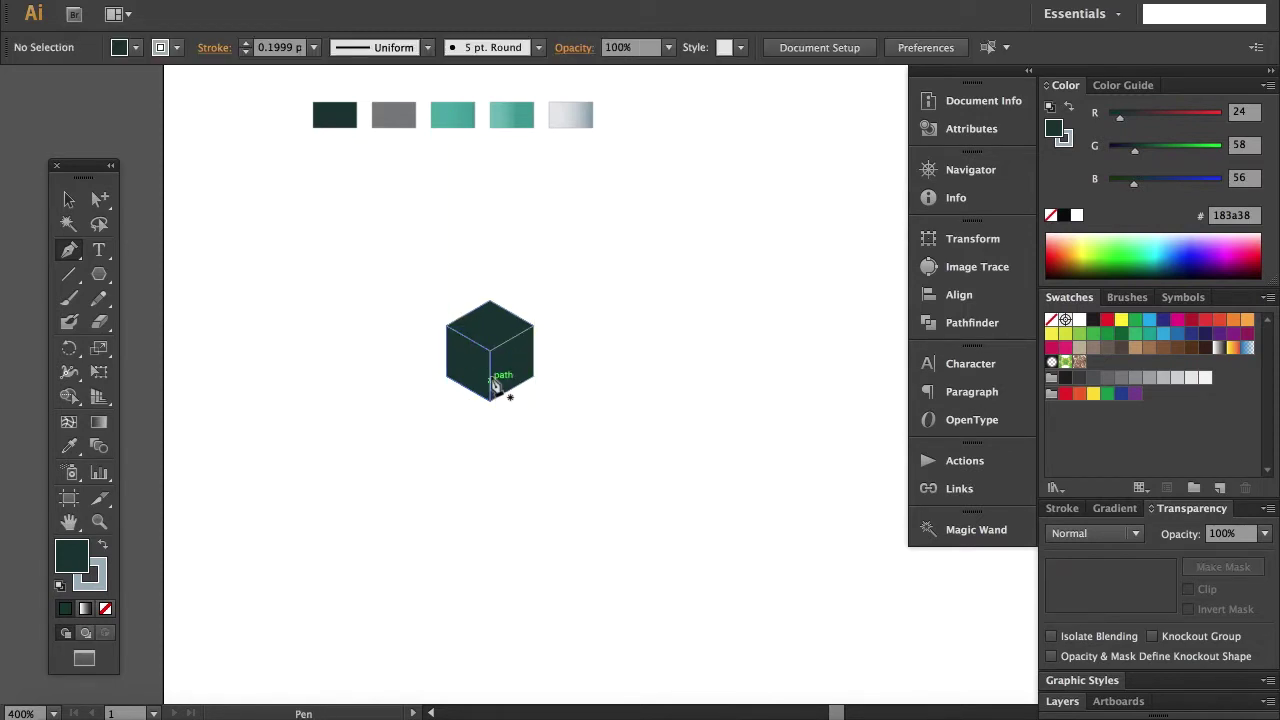
Trace the cube's right face as a shape running from the hexagon's centre around its right-hand corners.
left_click_drag(492, 362, 535, 338)
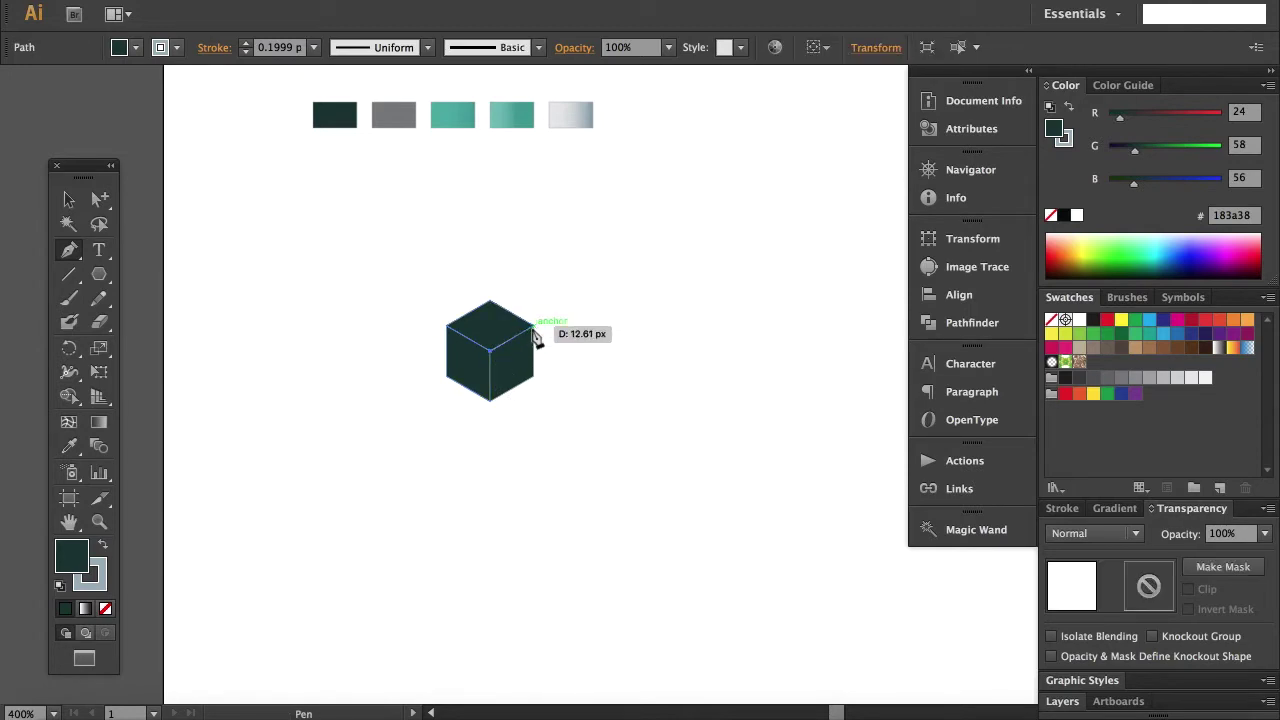
left_click(534, 328)
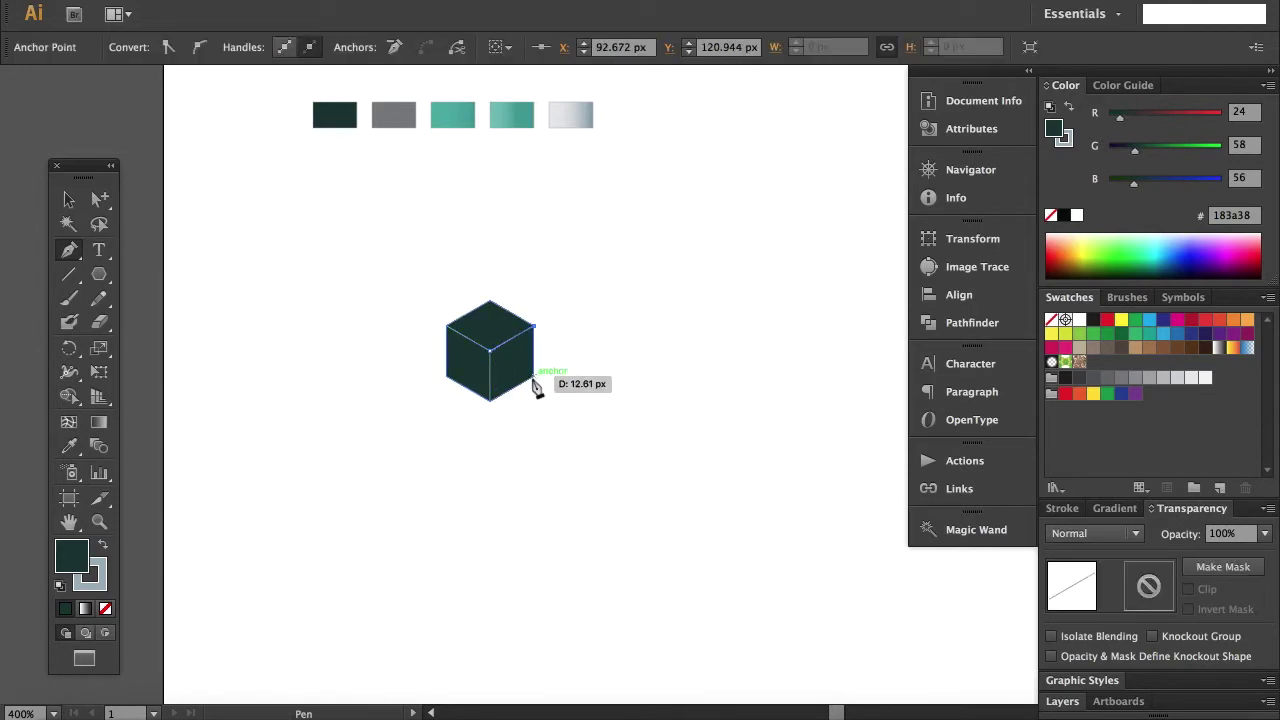
left_click(534, 377)
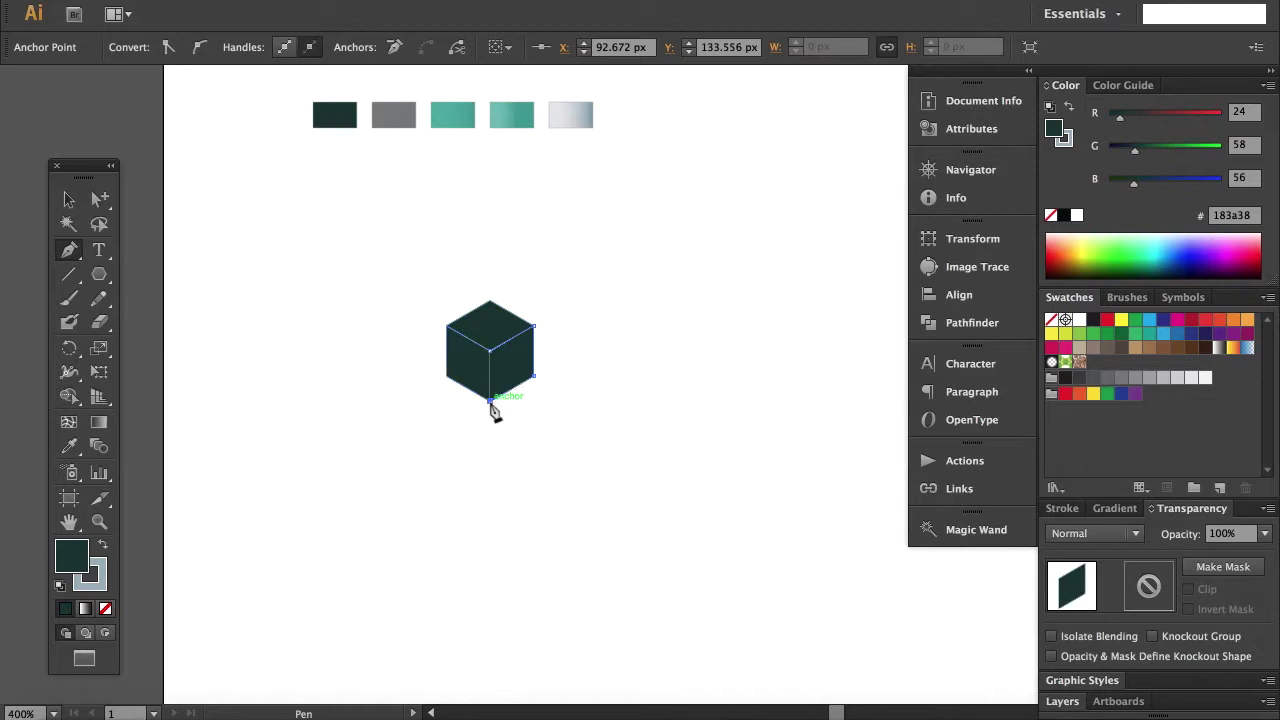
left_click(490, 404)
left_click(490, 350)
left_click(535, 440, "super")
Try the gray sample colour on the cube's top face and the dark green sample on its right face.
left_click(68, 199)
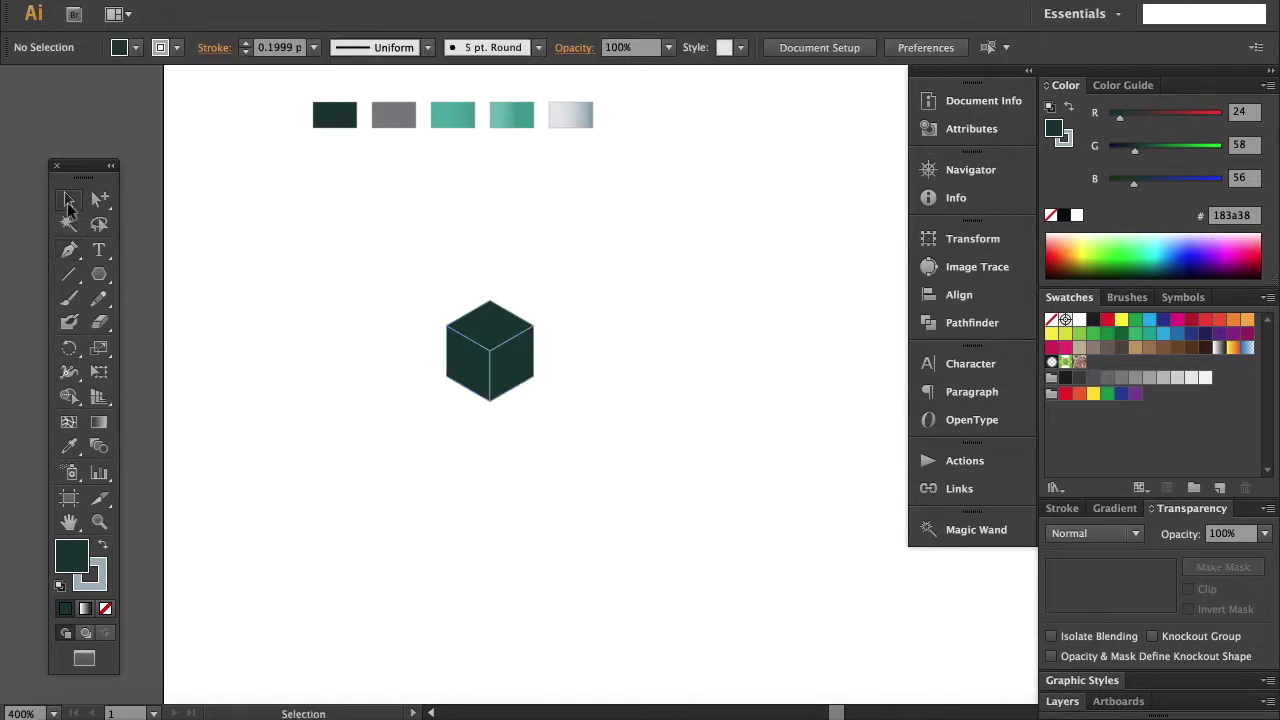
left_click(535, 349)
left_click(578, 336)
left_click(494, 328)
left_click(69, 446)
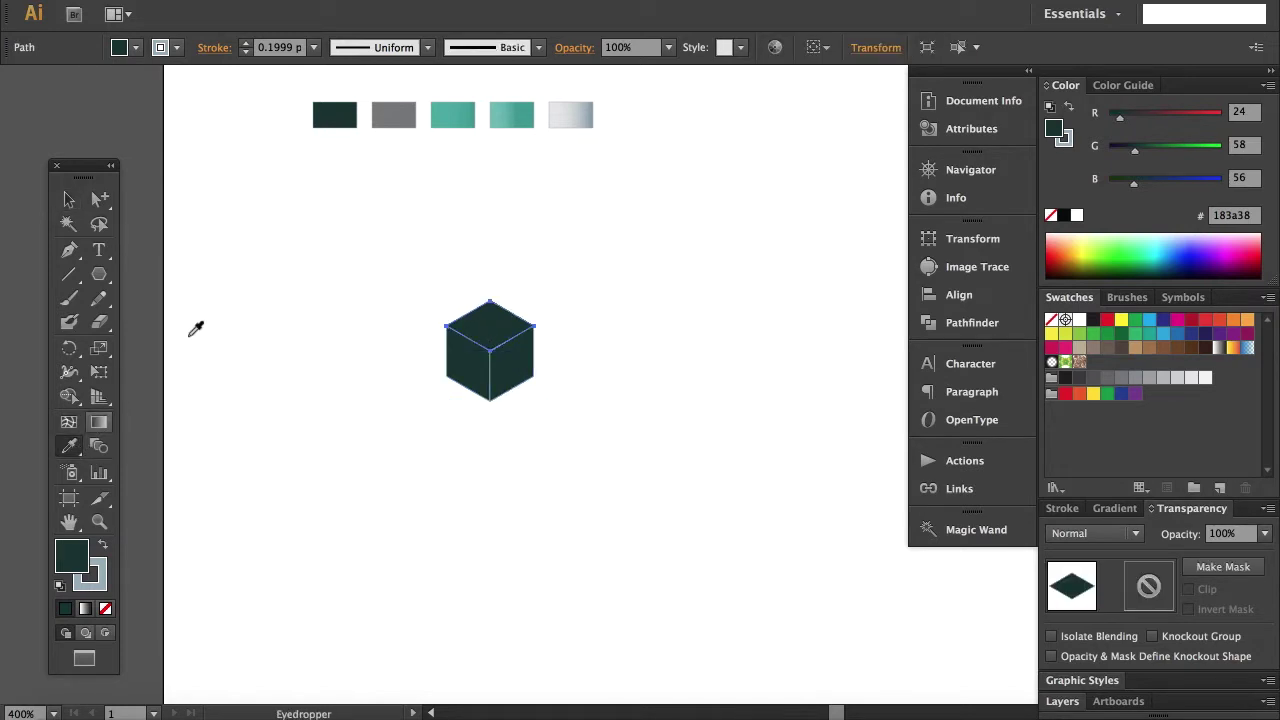
left_click(394, 114)
left_click(508, 387, "ctrl")
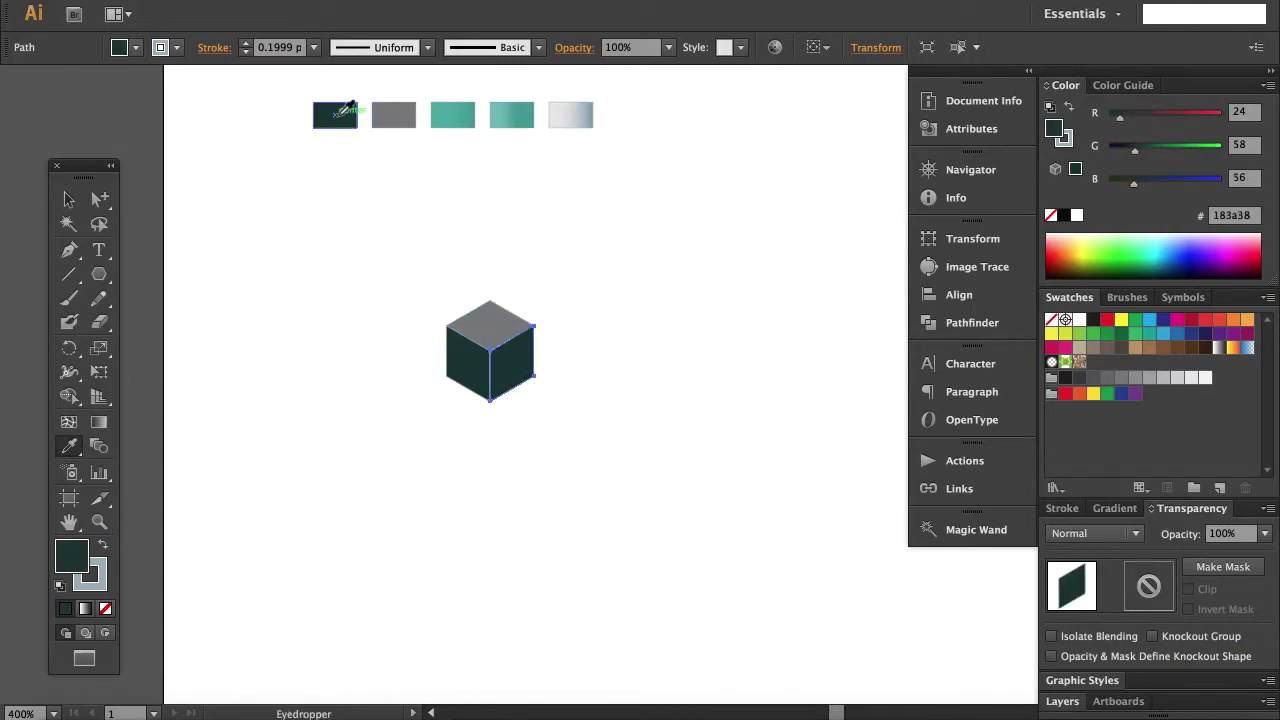
key("ctrl")
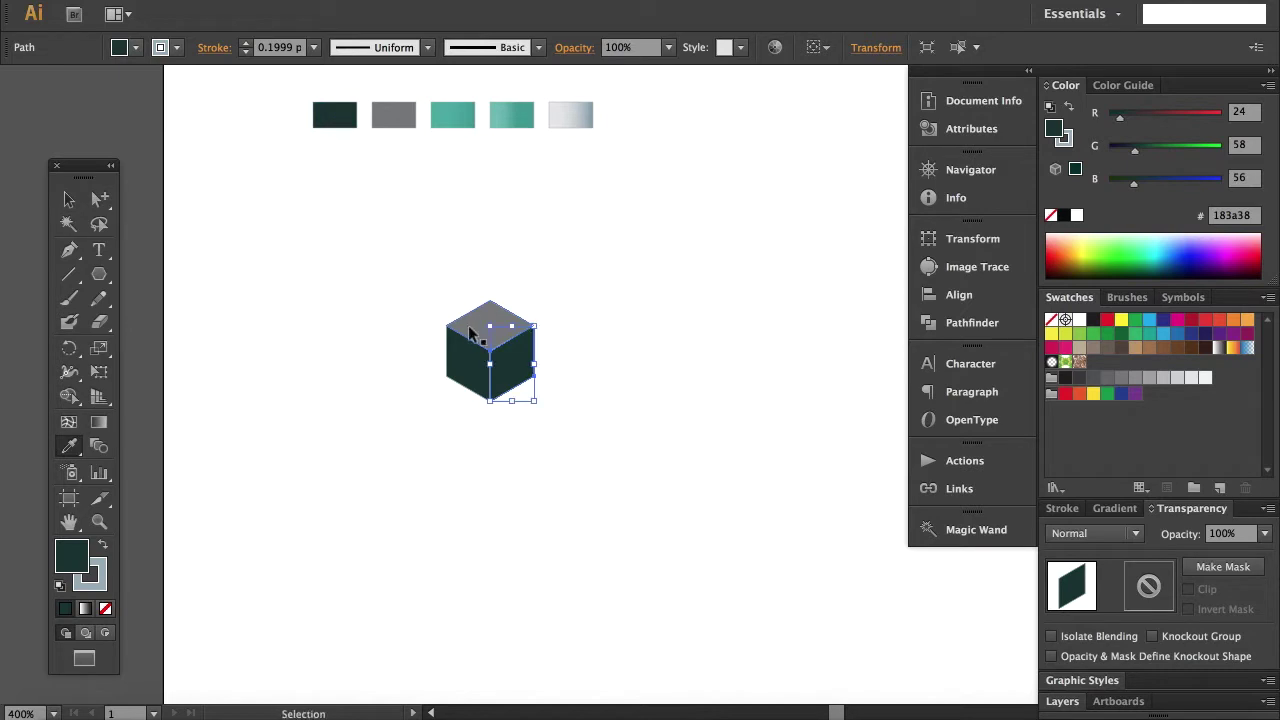
Sample the dark green colour onto the cube's top face and the gray colour onto its right face.
left_click(471, 329, "ctrl")
left_click(346, 118)
left_click(506, 364, "ctrl")
left_click(508, 368, "ctrl")
left_click(393, 114)
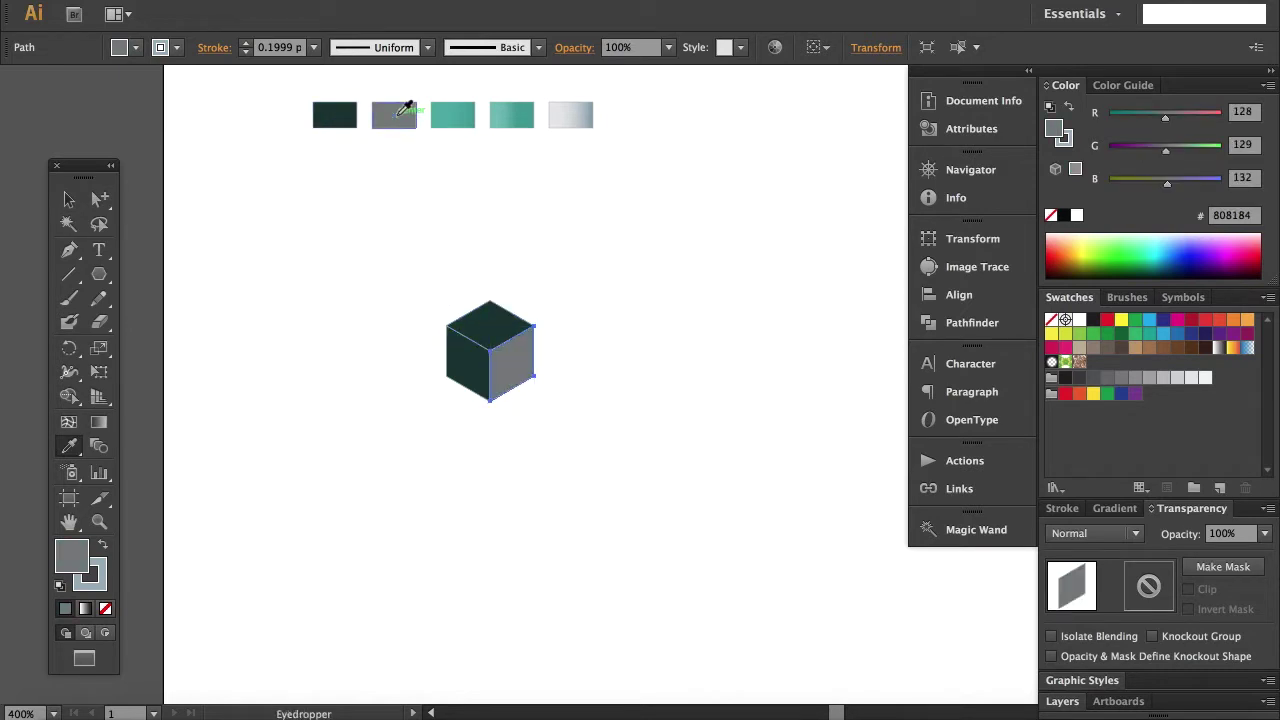
Apply the white-to-gray gradient sample to the cube's left face and angle it diagonally toward the lower-left corner.
left_click(462, 375, "ctrl")
left_click(571, 113)
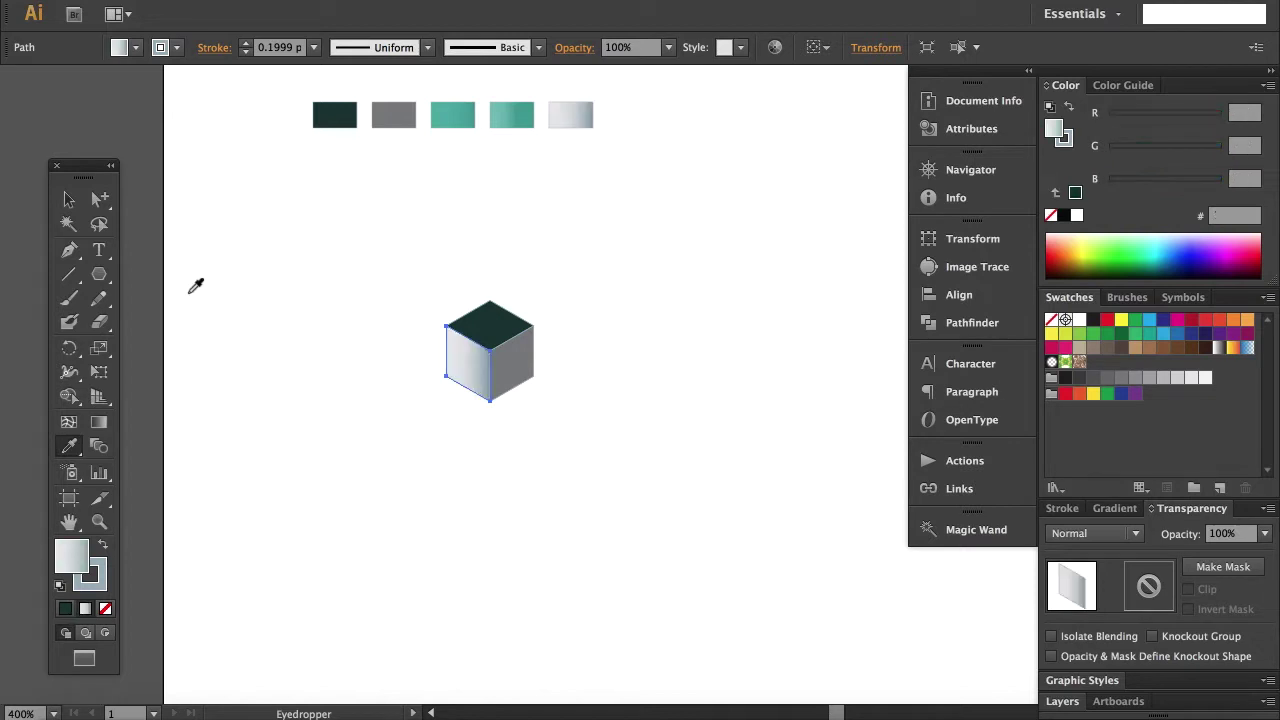
left_click(98, 424)
left_click_drag(497, 342, 448, 379)
Duplicate the whole coloured cube and place the copy to its right at the same height.
left_click(68, 199)
left_click(222, 322)
left_click_drag(580, 286, 410, 398)
left_click_drag(492, 355, 637, 355)
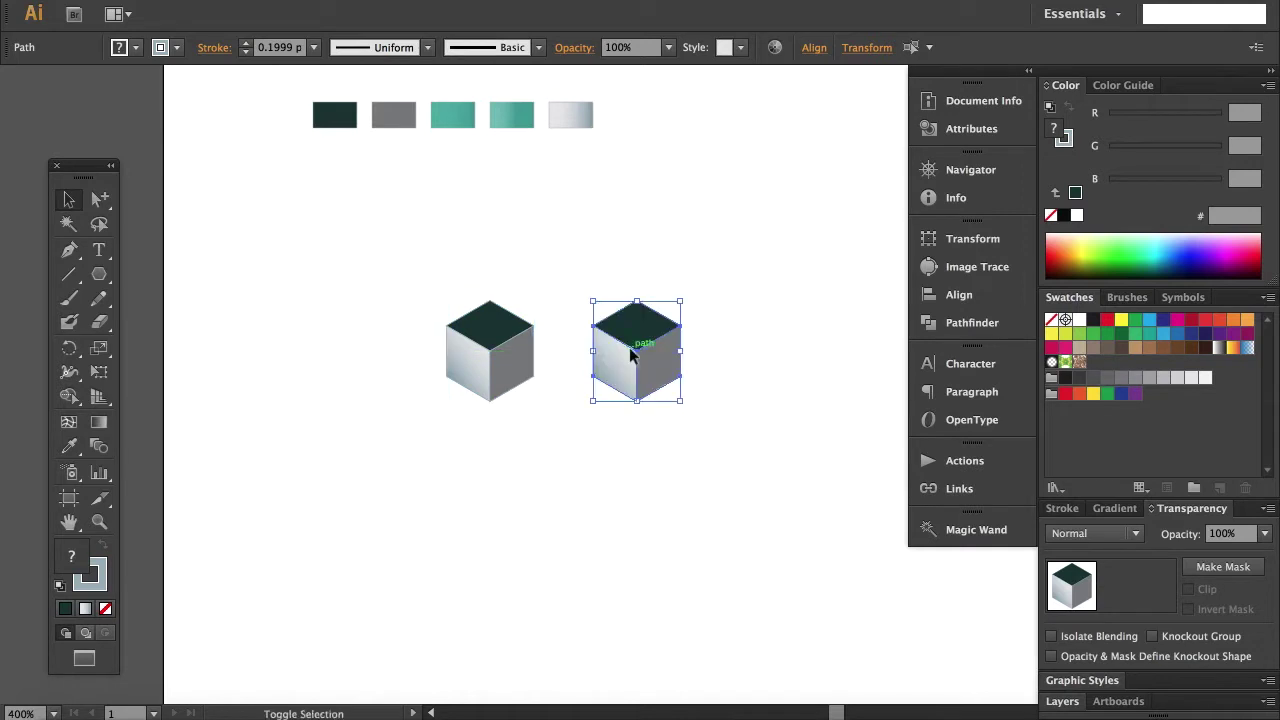
left_click(588, 475)
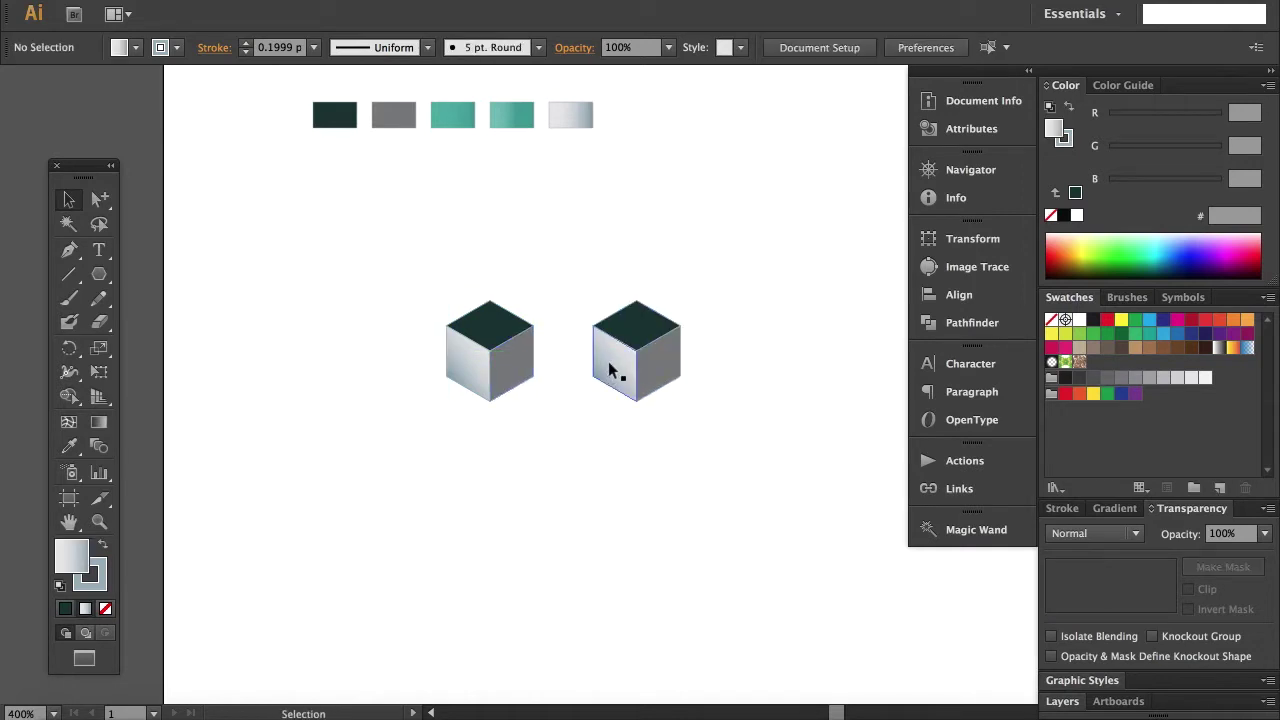
On the second cube, copy the gray right face to the back-left wall and delete the gradient front-left face.
left_click(99, 199, "alt")
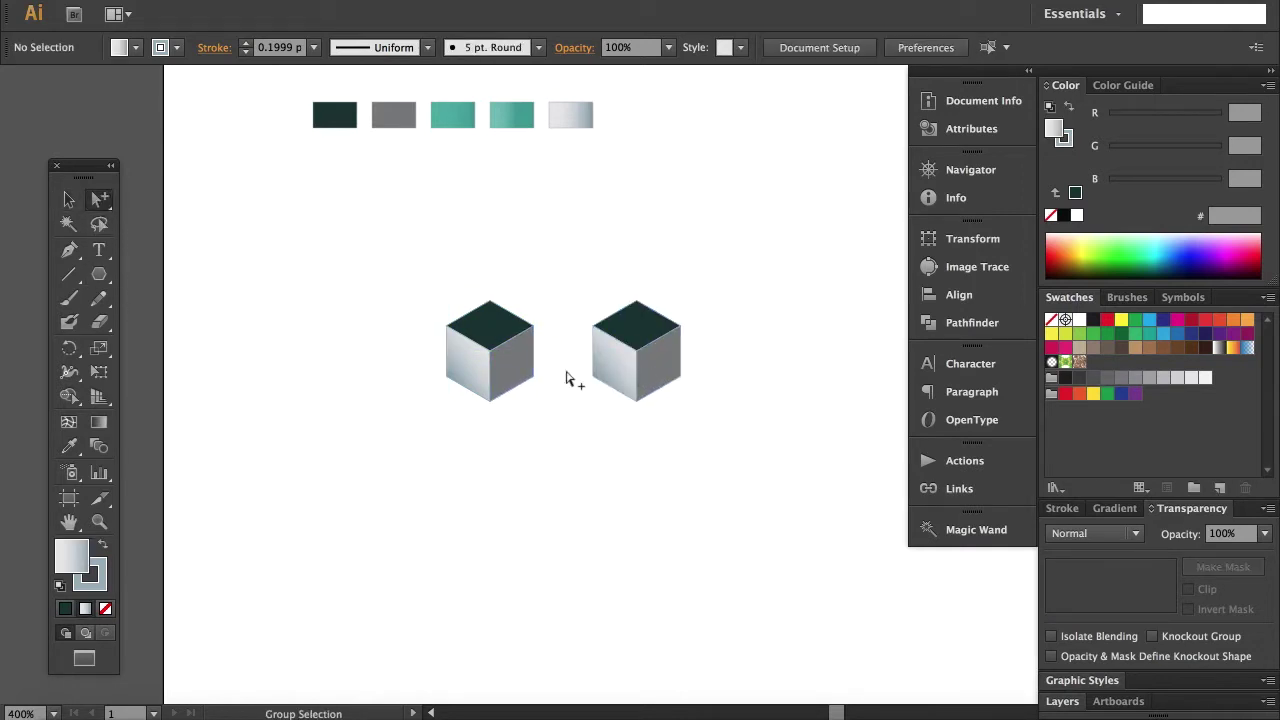
left_click(658, 358)
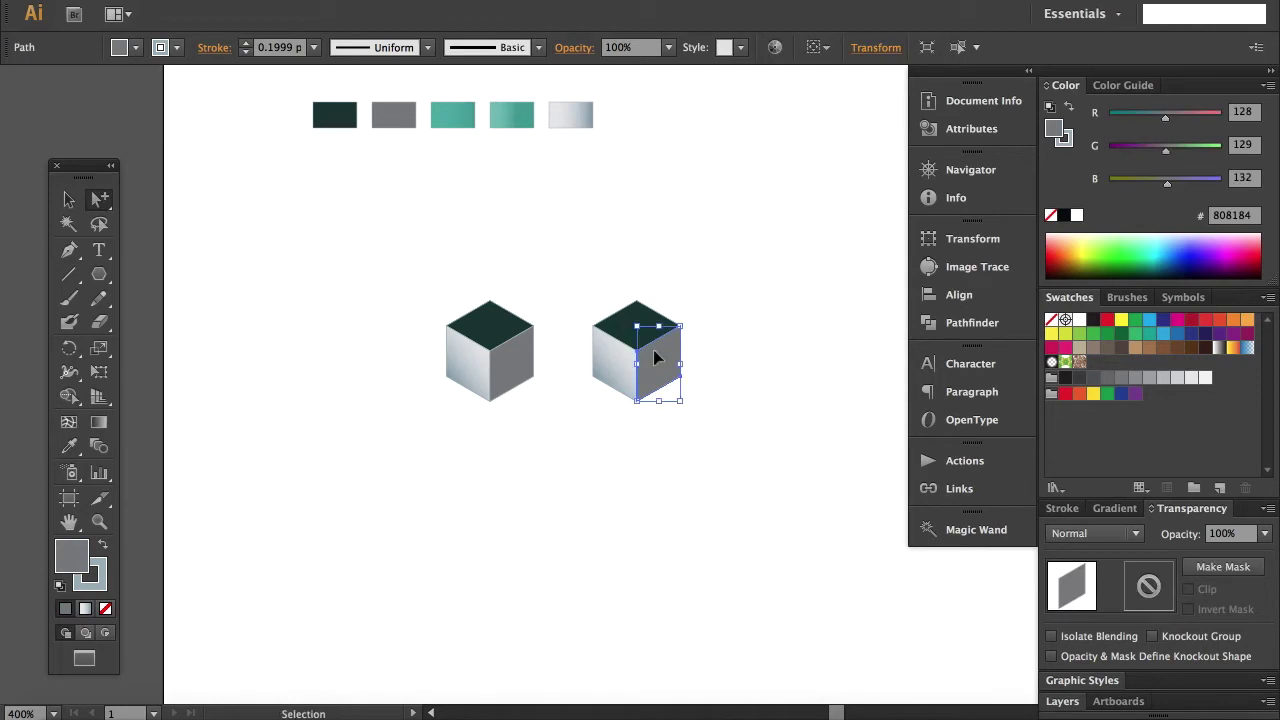
left_click_drag(637, 400, 596, 382)
left_click(612, 444)
left_click(612, 358)
key("Delete")
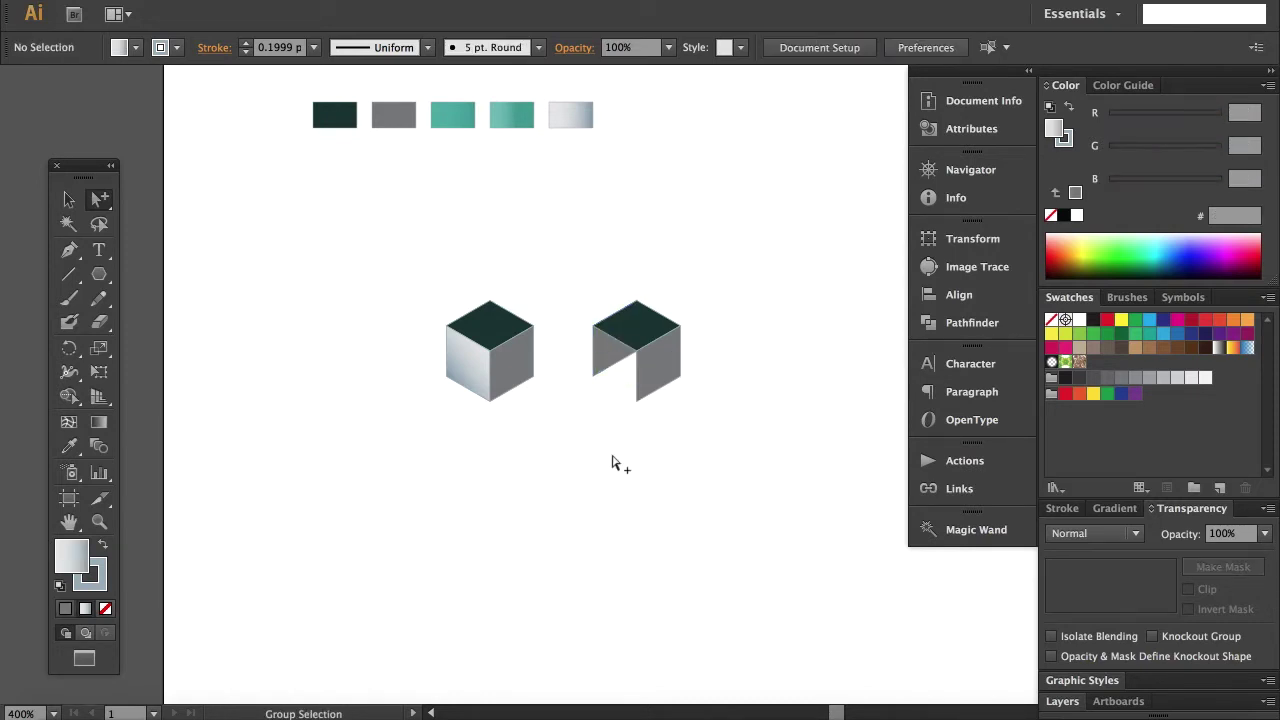
Copy the second cube's top face, align the copy as the cube's floor, and send it behind the gray right face.
left_click(630, 333)
key("super+c")
key("super+v")
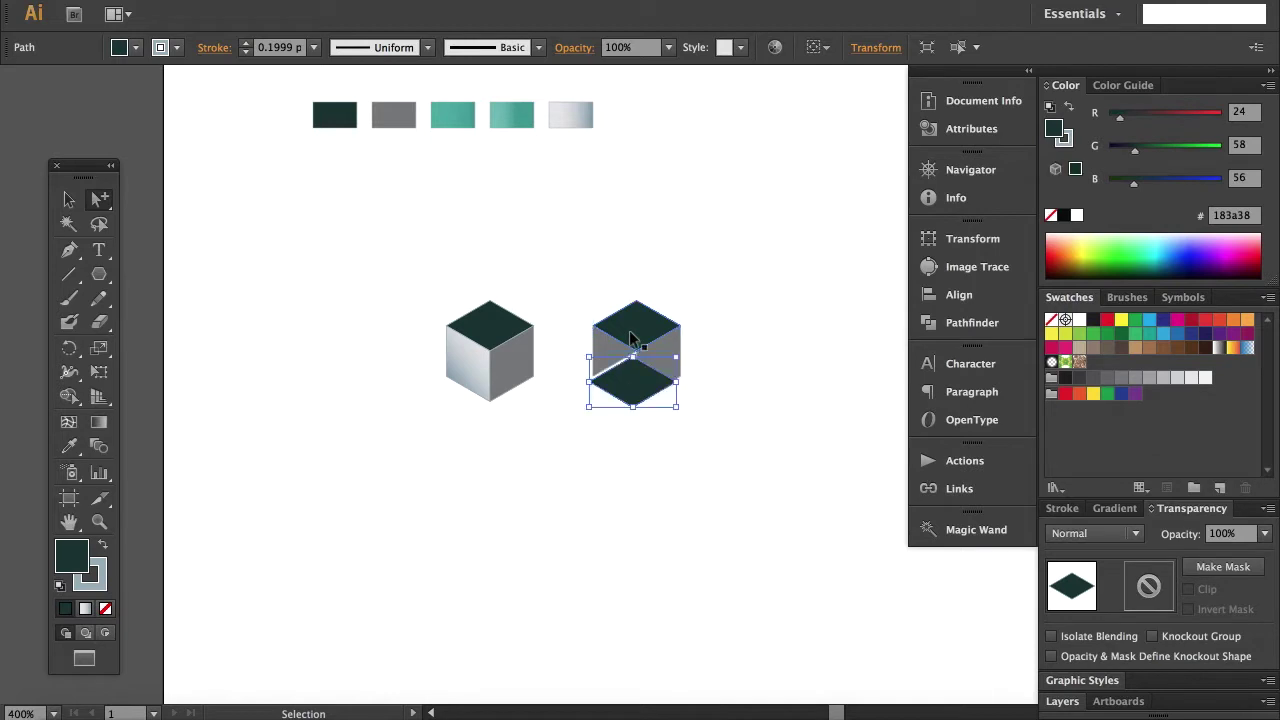
left_click(631, 441)
left_click_drag(590, 393, 596, 378)
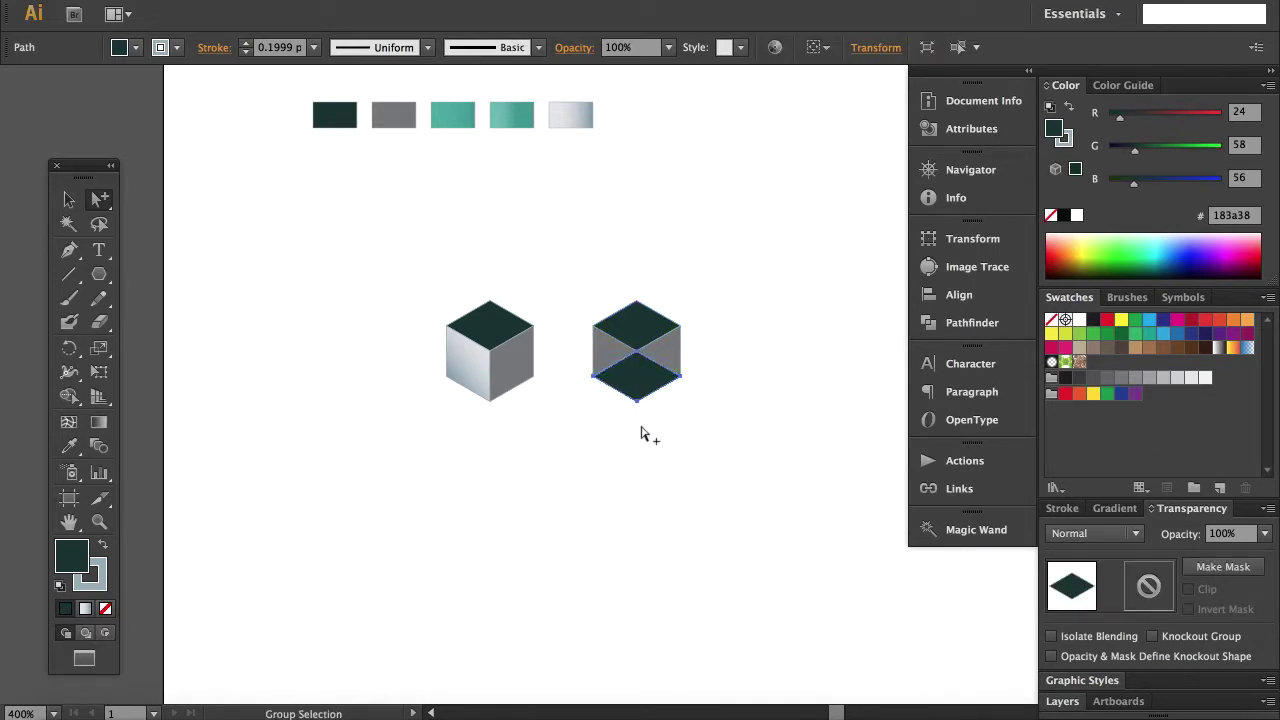
key("super+[")
left_click(643, 503)
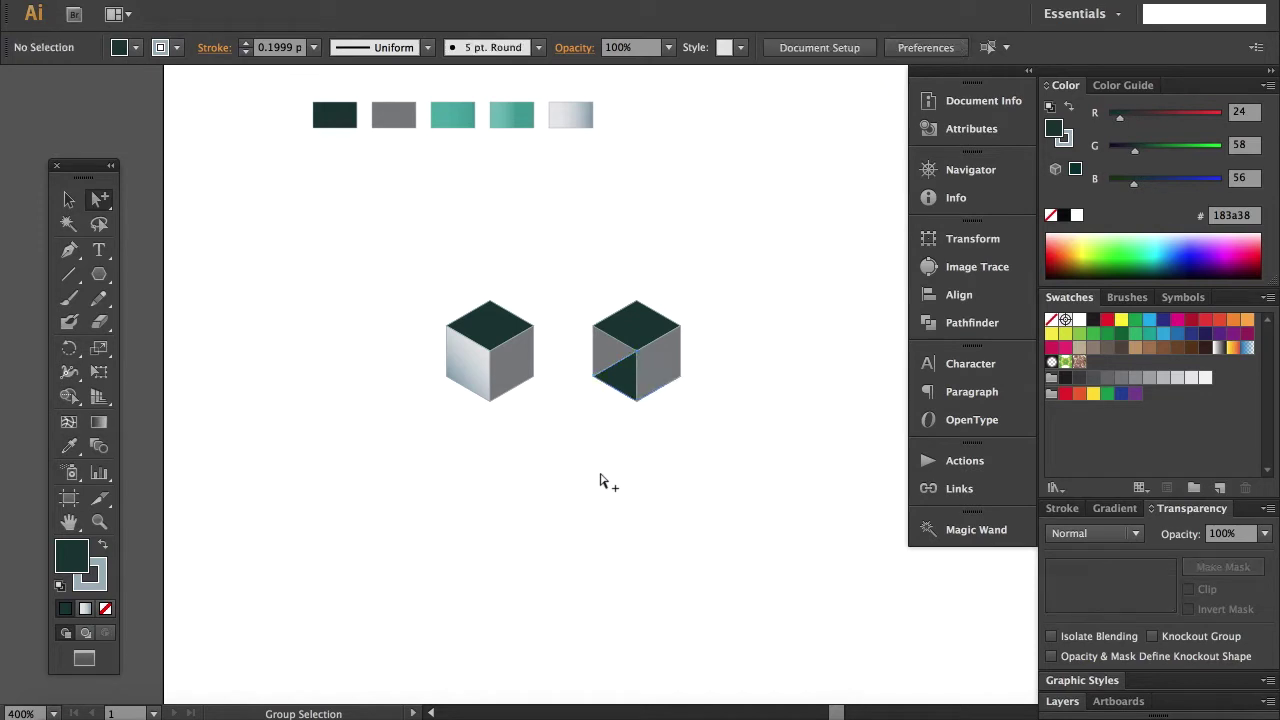
Fill the second cube's floor with the third sample's teal and its back-left wall with the fourth sample's teal gradient.
left_click(620, 395)
left_click(69, 446)
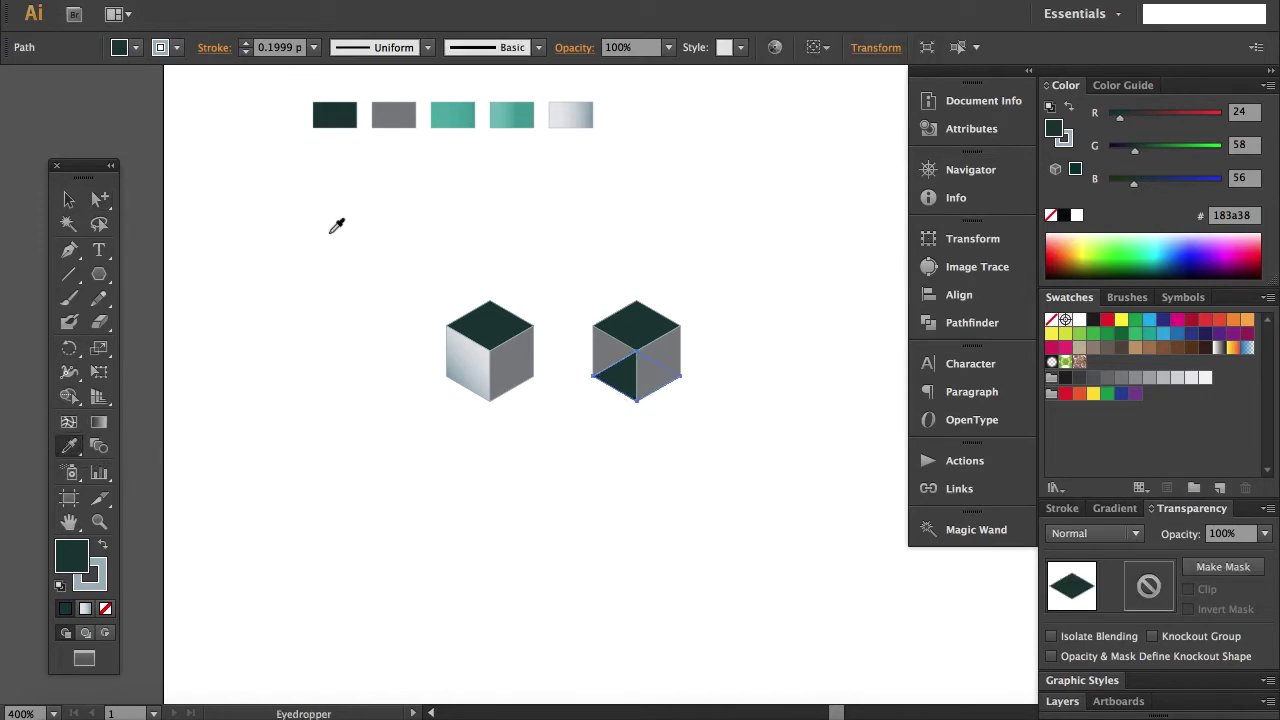
left_click(462, 114)
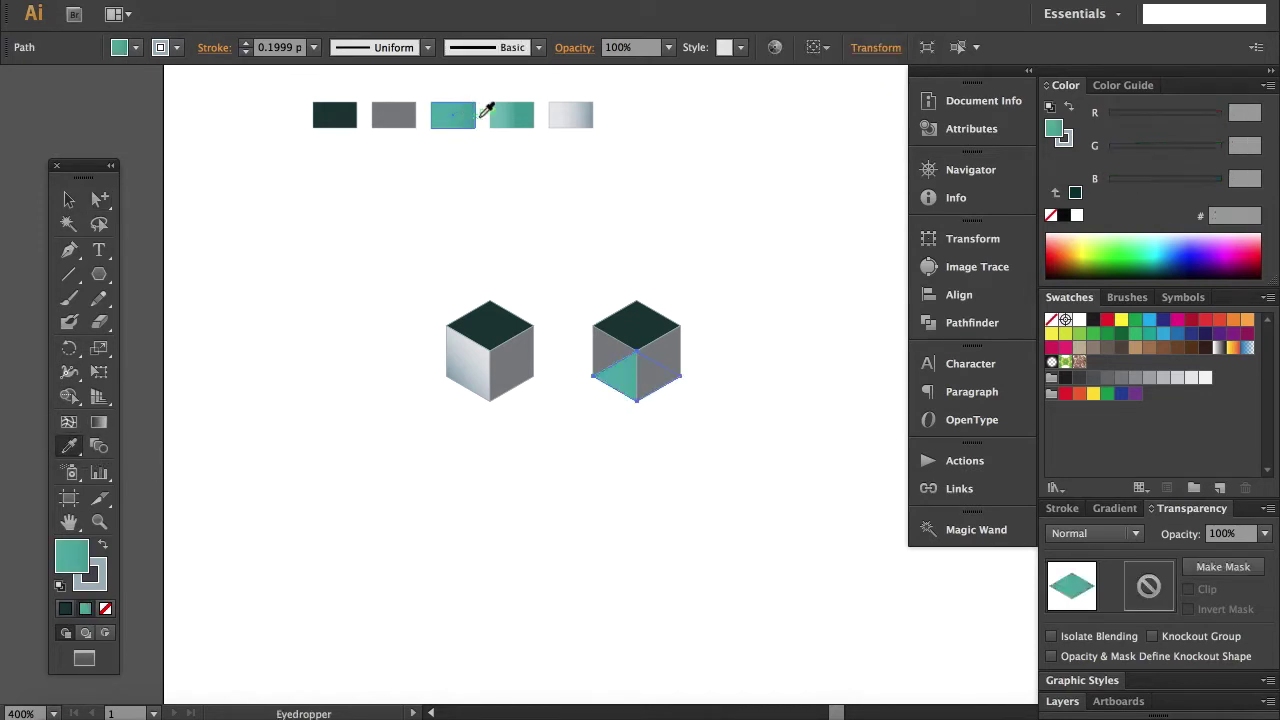
key("super")
left_click(600, 357, "super")
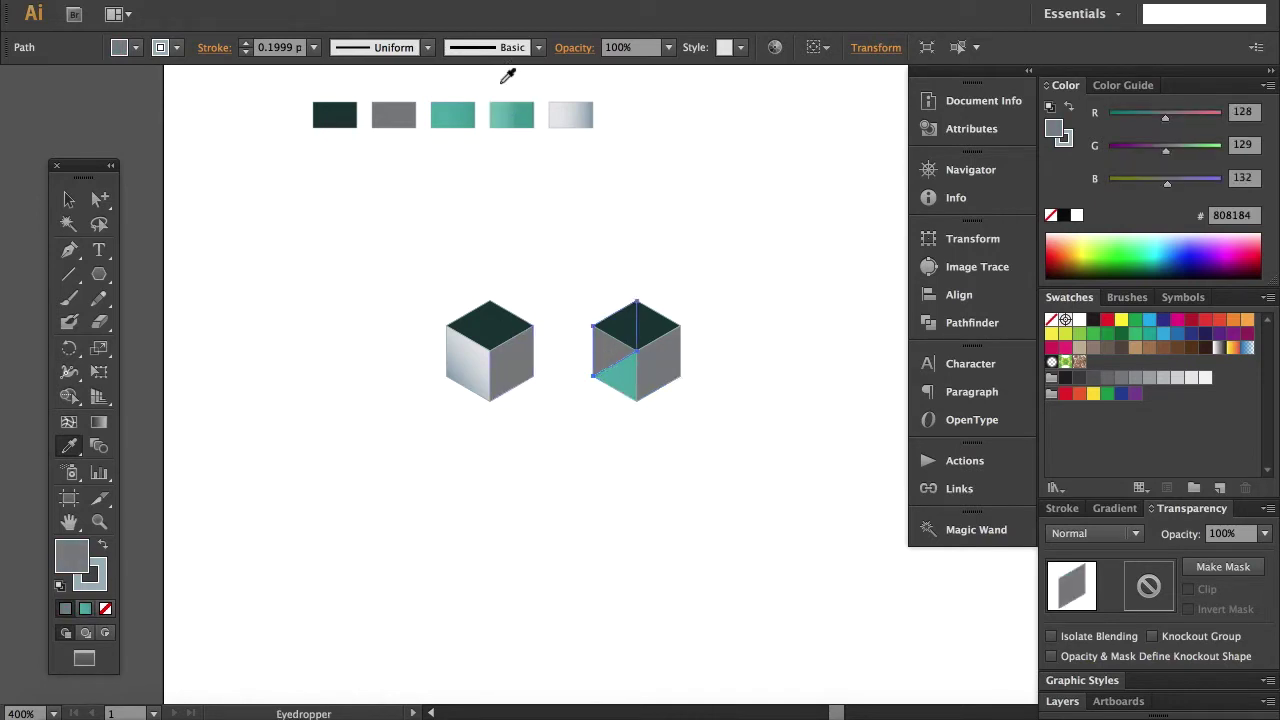
left_click(522, 115)
left_click(429, 281, "super")
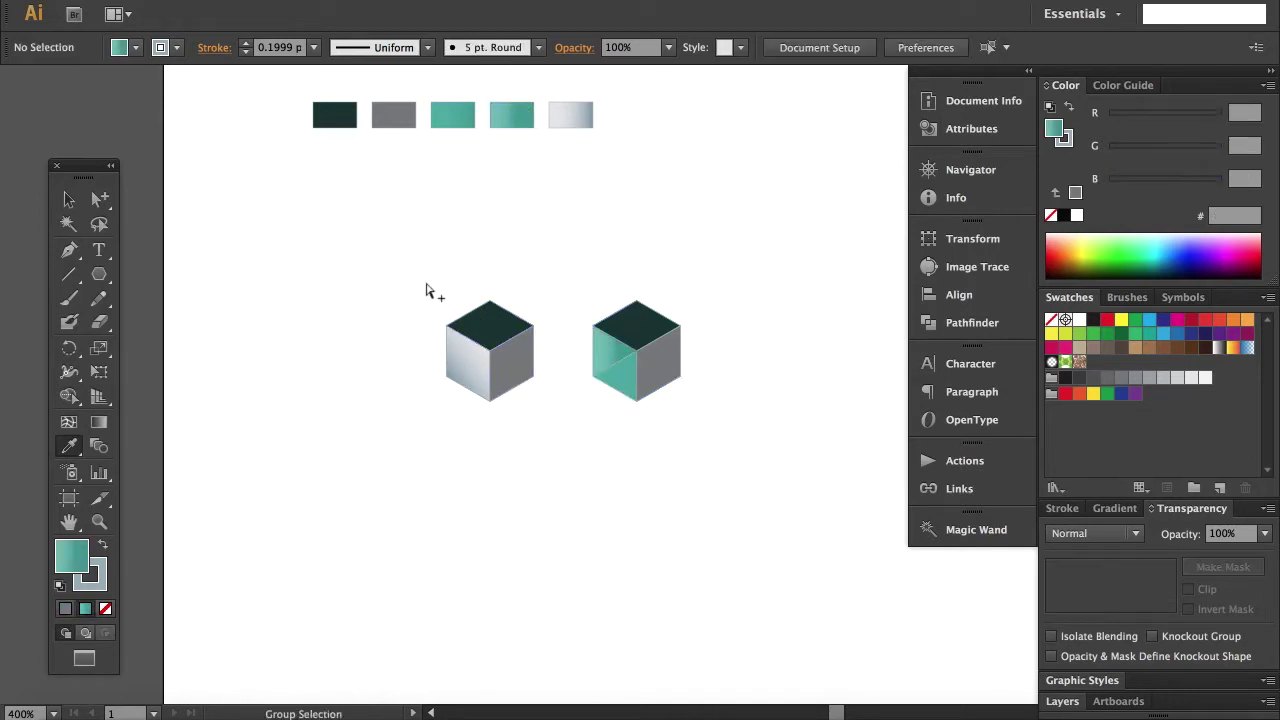
Swap the second cube's interior colours, giving the back-left wall the third sample's teal and the floor the fourth sample's teal gradient.
left_click(603, 363, "super")
left_click(452, 115)
left_click(620, 380, "super")
left_click(515, 115)
left_click(420, 321, "super")
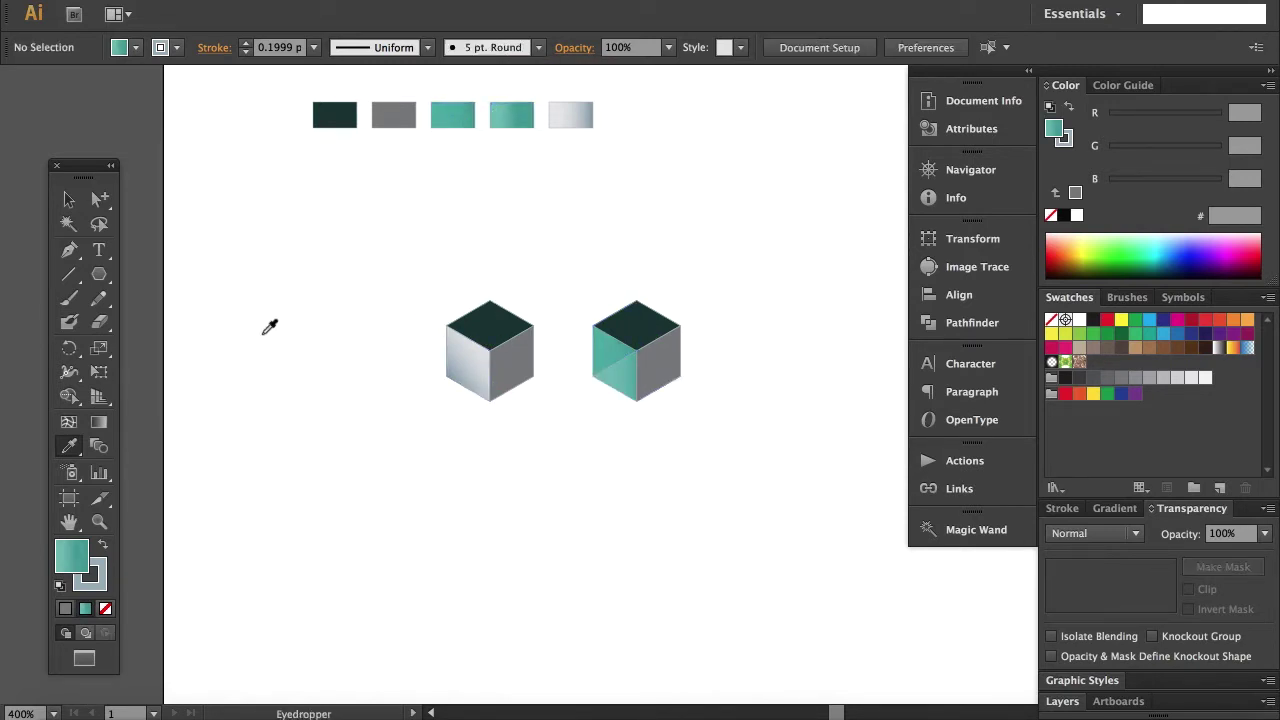
left_click(69, 199)
Add the text SHA VIBE in black below the two cubes.
scroll(526, 399, "right", 3)
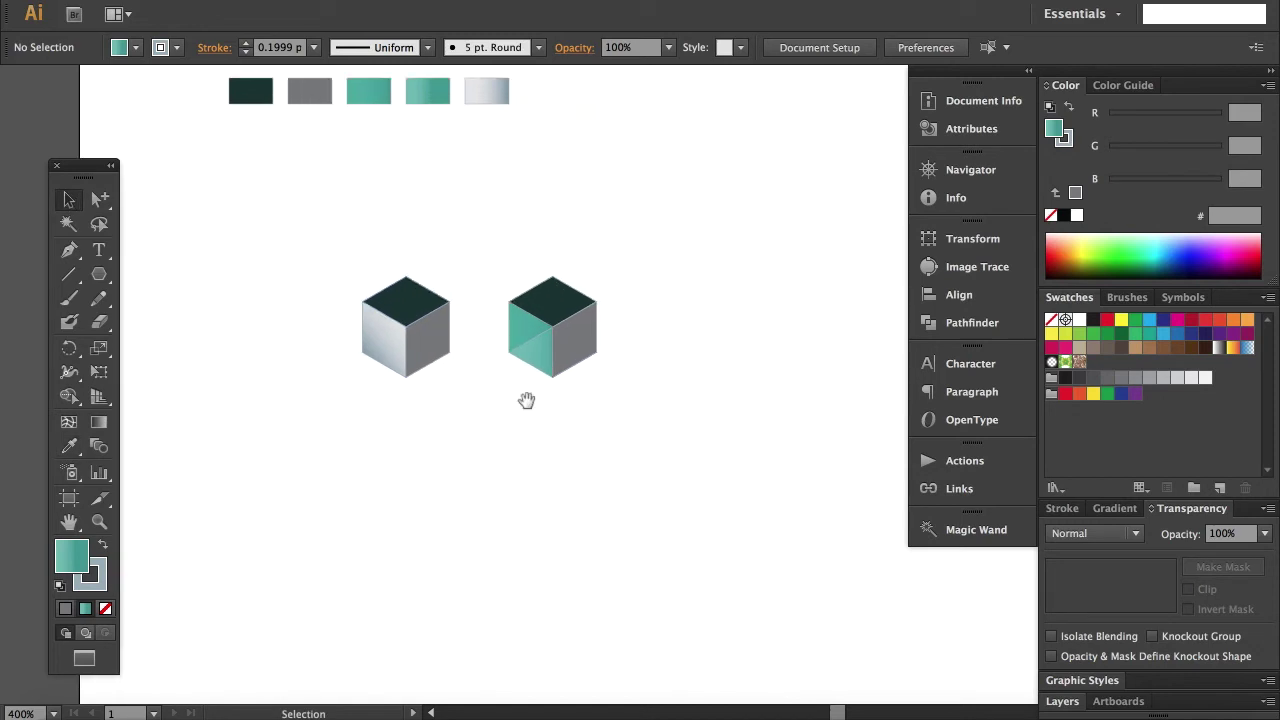
left_click(588, 422, "alt+super")
left_click(588, 421, "alt+super")
scroll(588, 421, "right", 5)
scroll(588, 422, "right", 3)
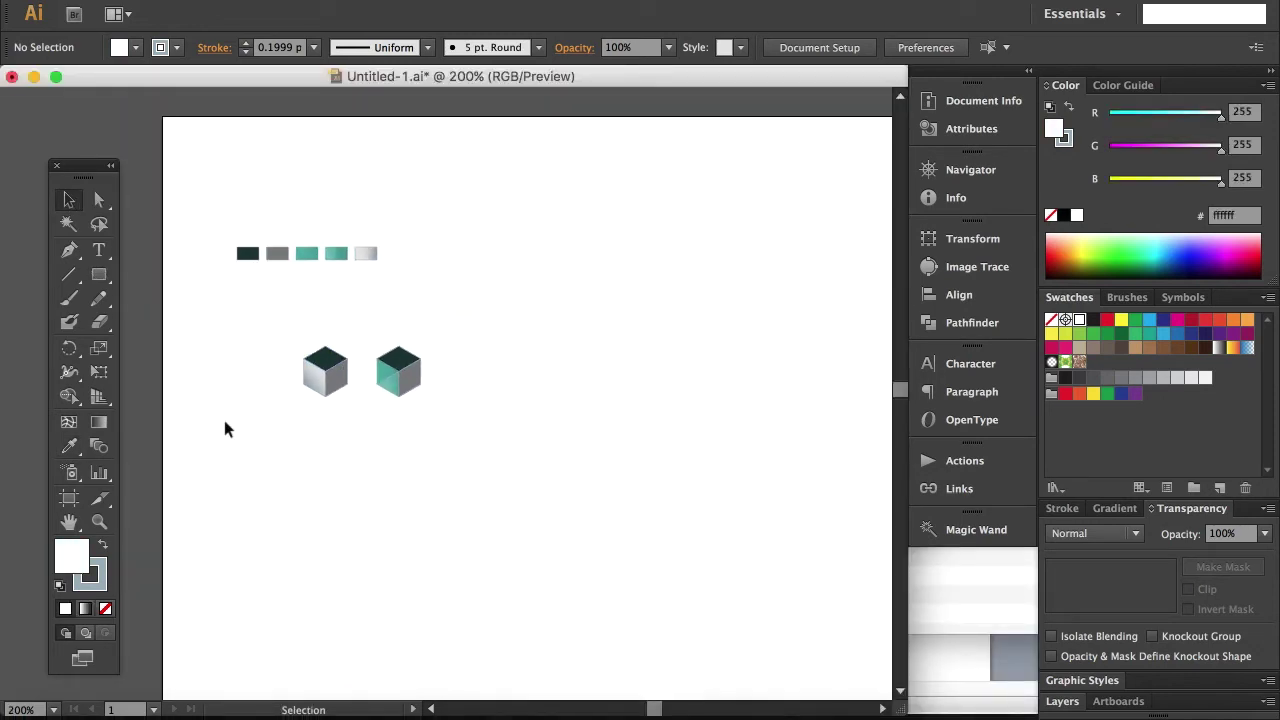
key("t")
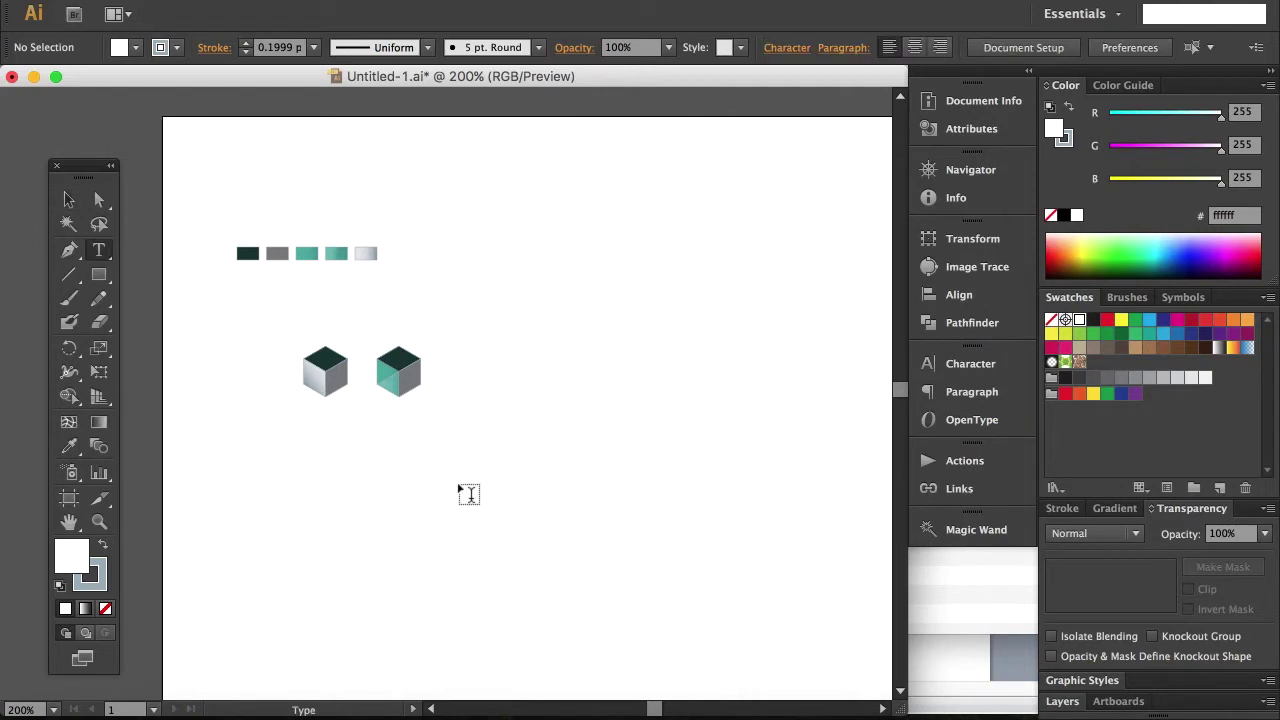
left_click(403, 468)
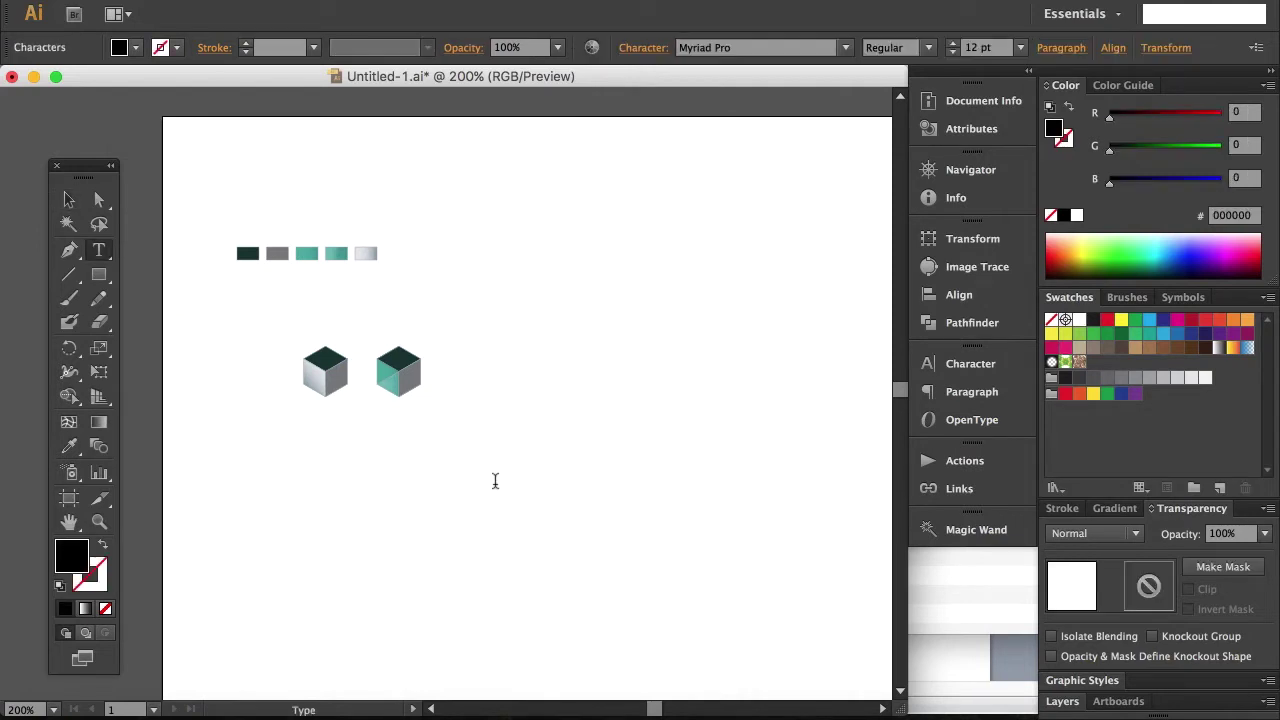
type("SHA VIBE")
key("Escape")
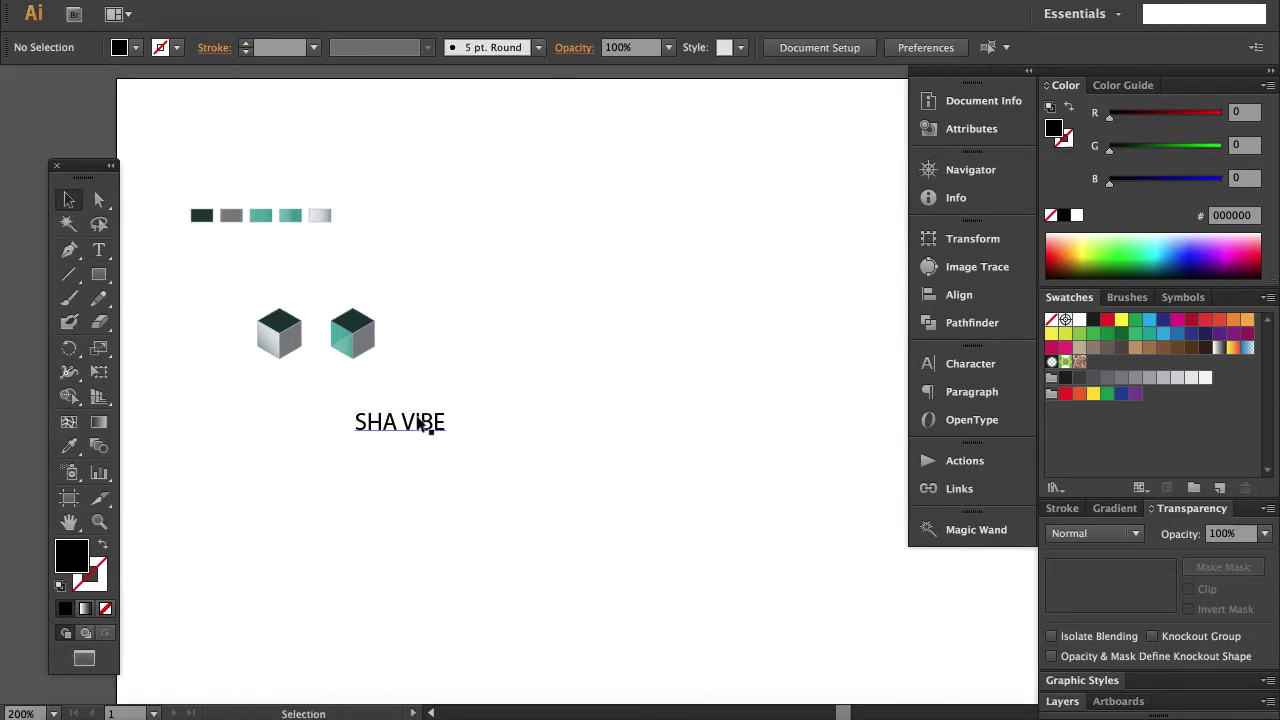
left_click(350, 350)
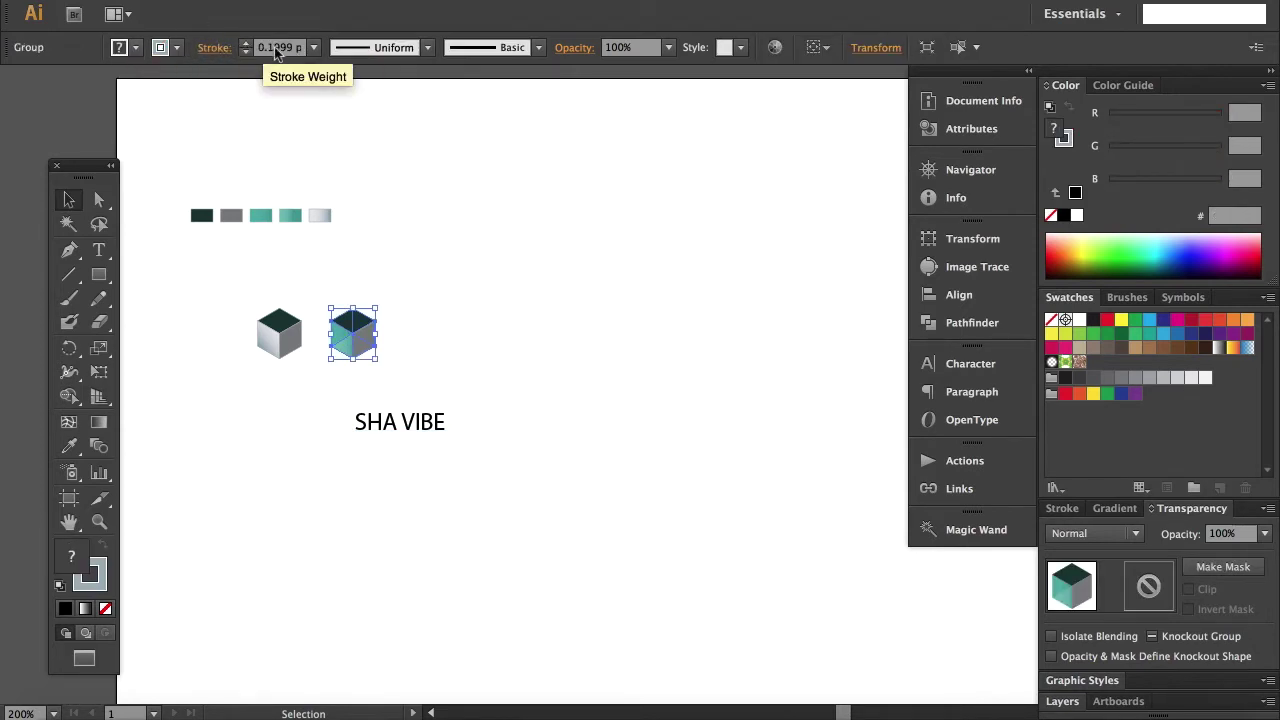
left_click(450, 383)
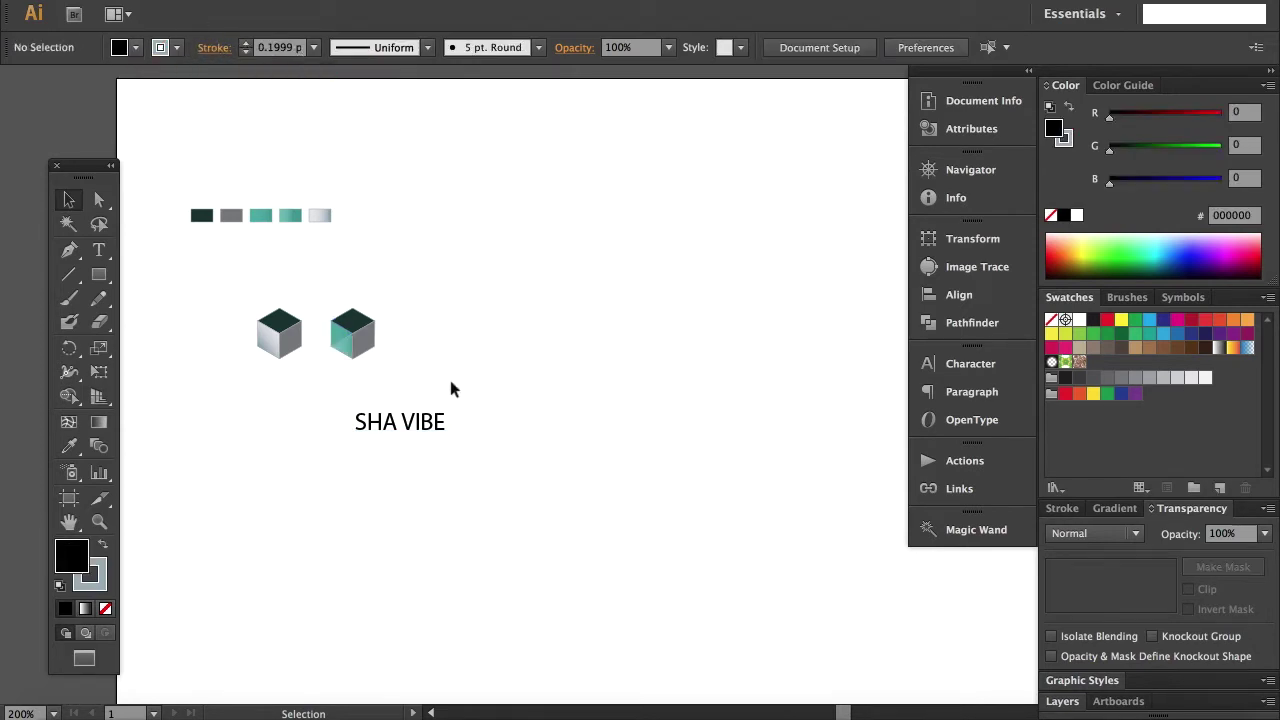
Duplicate the SHA VIBE text as a single letter S and enlarge it into a tall template beside the original.
left_click_drag(410, 426, 532, 524)
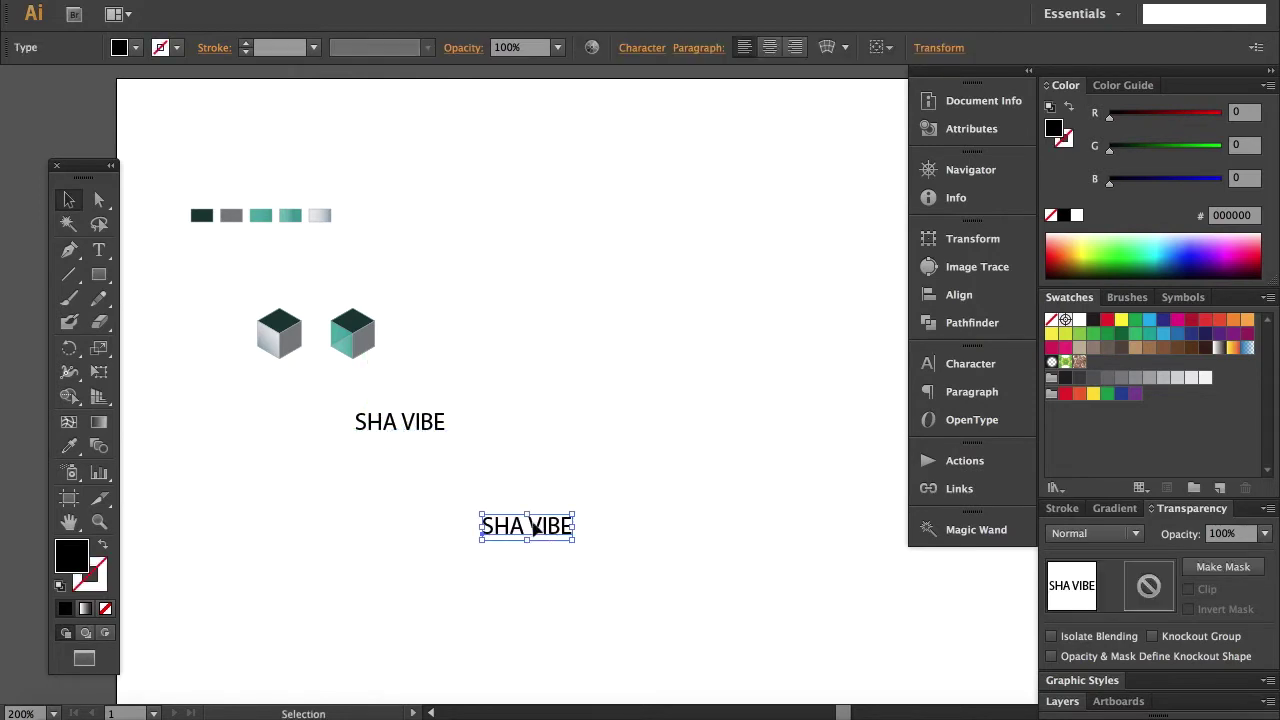
double_click(540, 530)
key("super+a")
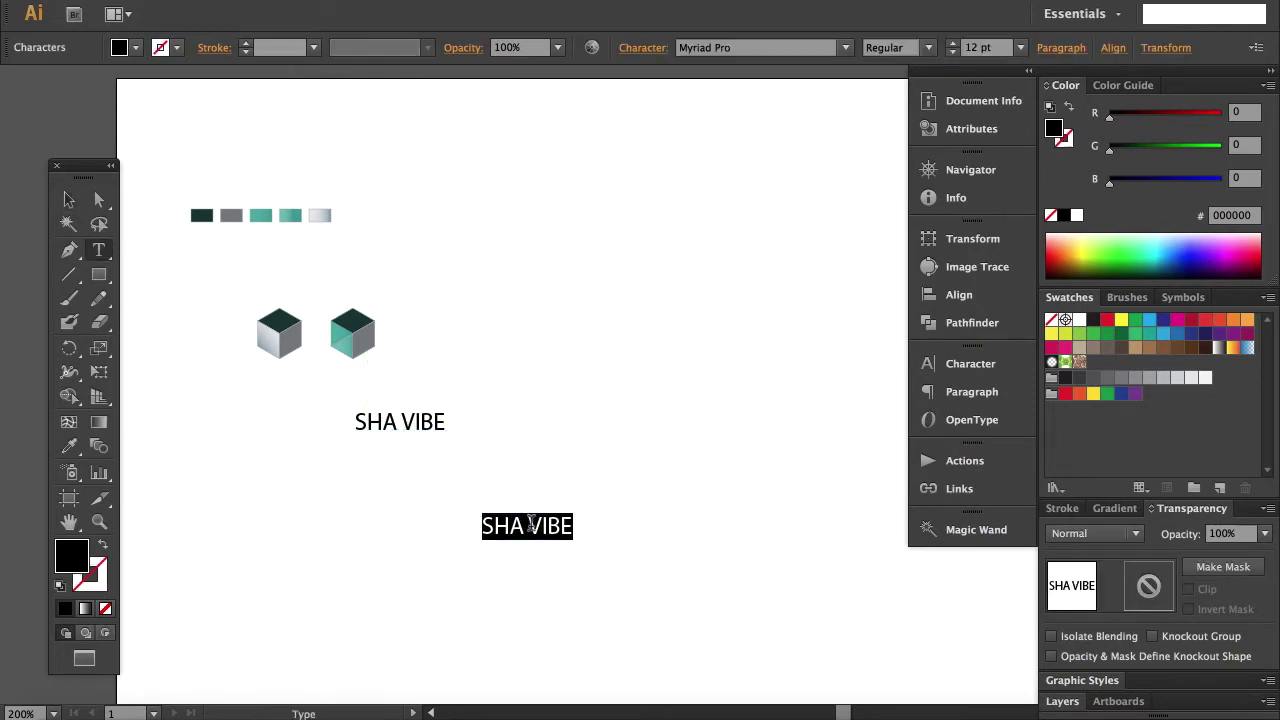
type("S")
left_click(68, 199)
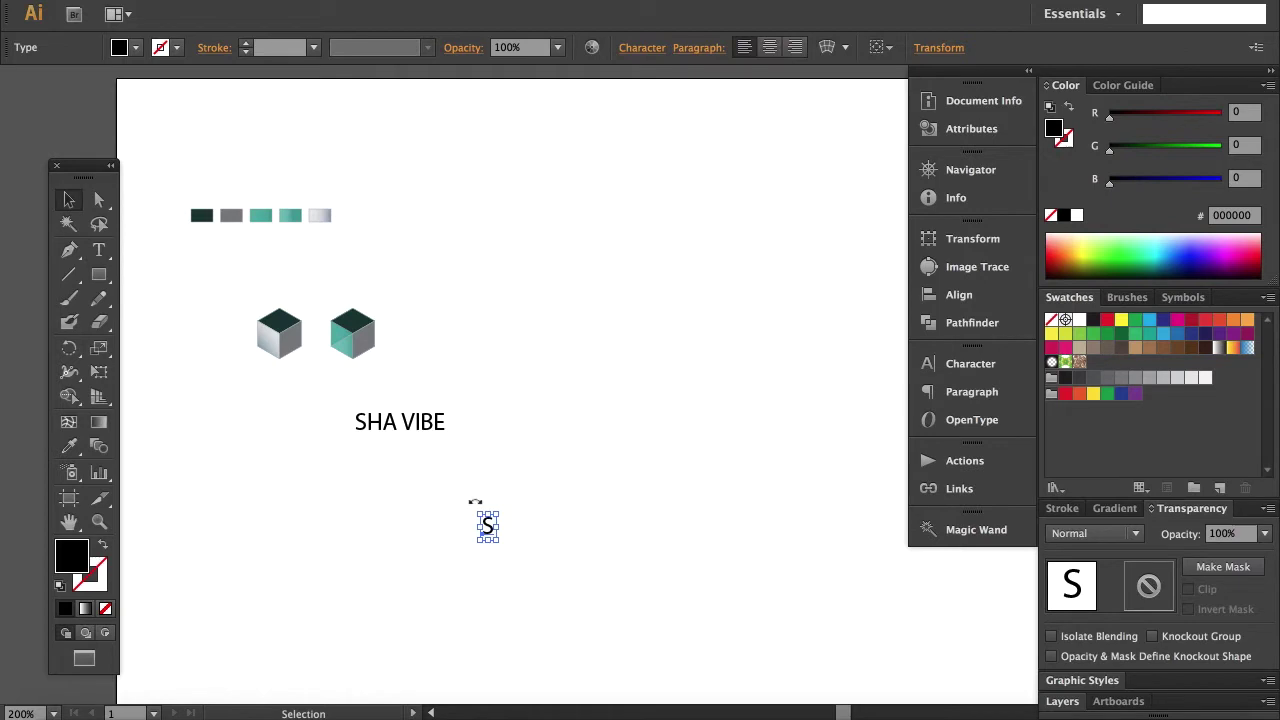
left_click_drag(499, 511, 591, 360)
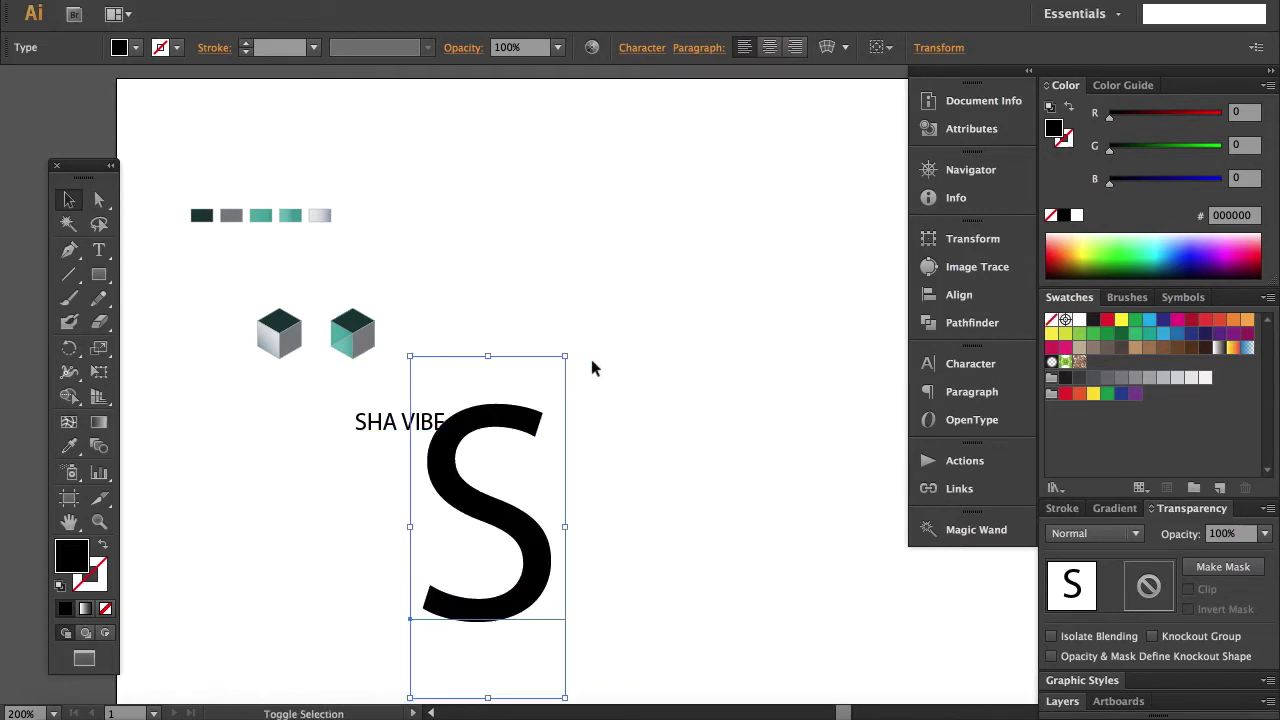
left_click_drag(515, 508, 691, 468)
Stack two copies of the solid cube at the S template's upper tip and align a third at the lower cube's back-left, behind the stack.
left_click_drag(286, 333, 722, 405)
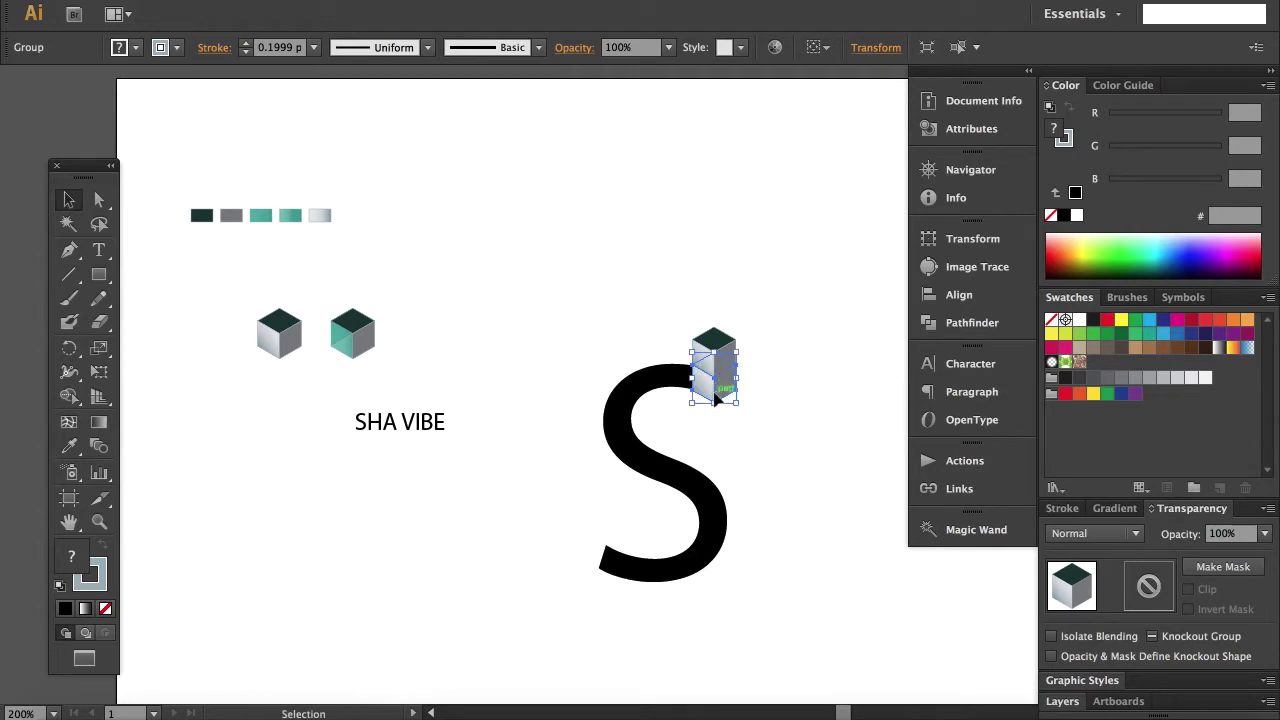
left_click_drag(707, 394, 683, 383)
left_click(684, 401, "super")
left_click(684, 401, "super")
left_click(684, 401, "super")
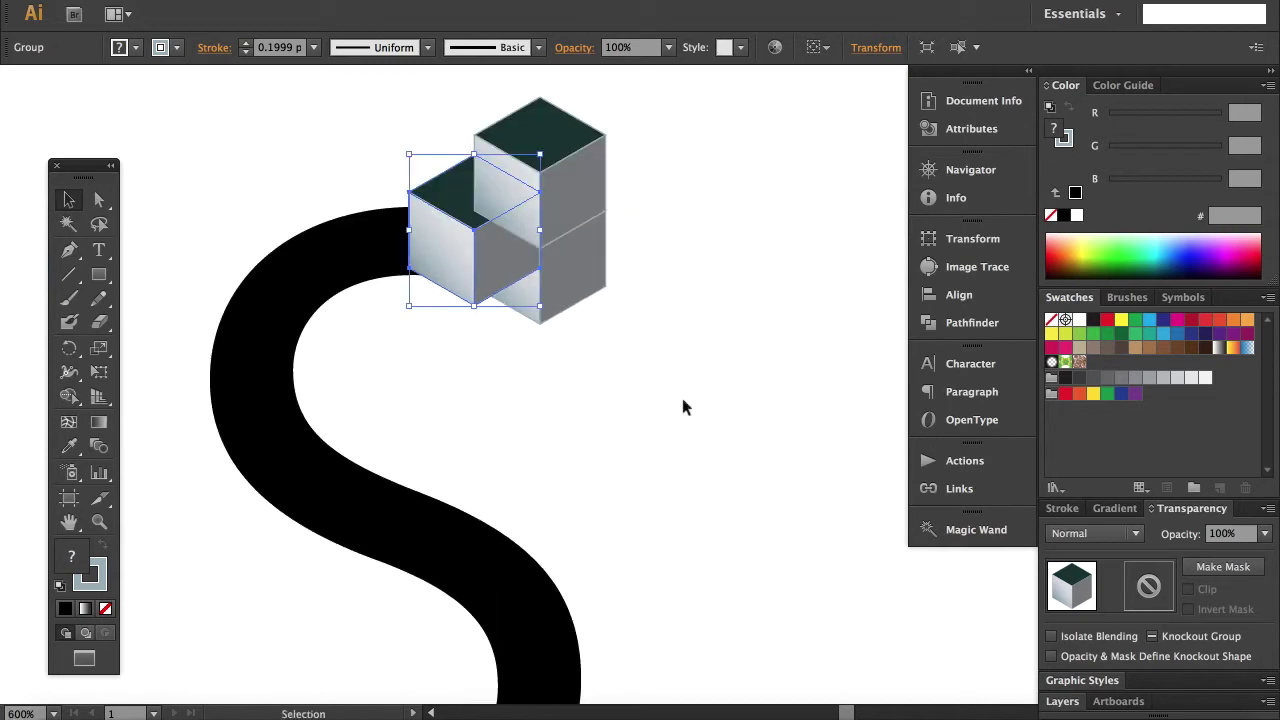
scroll(682, 400, "left", 5)
scroll(682, 400, "up", 1)
key("super+[")
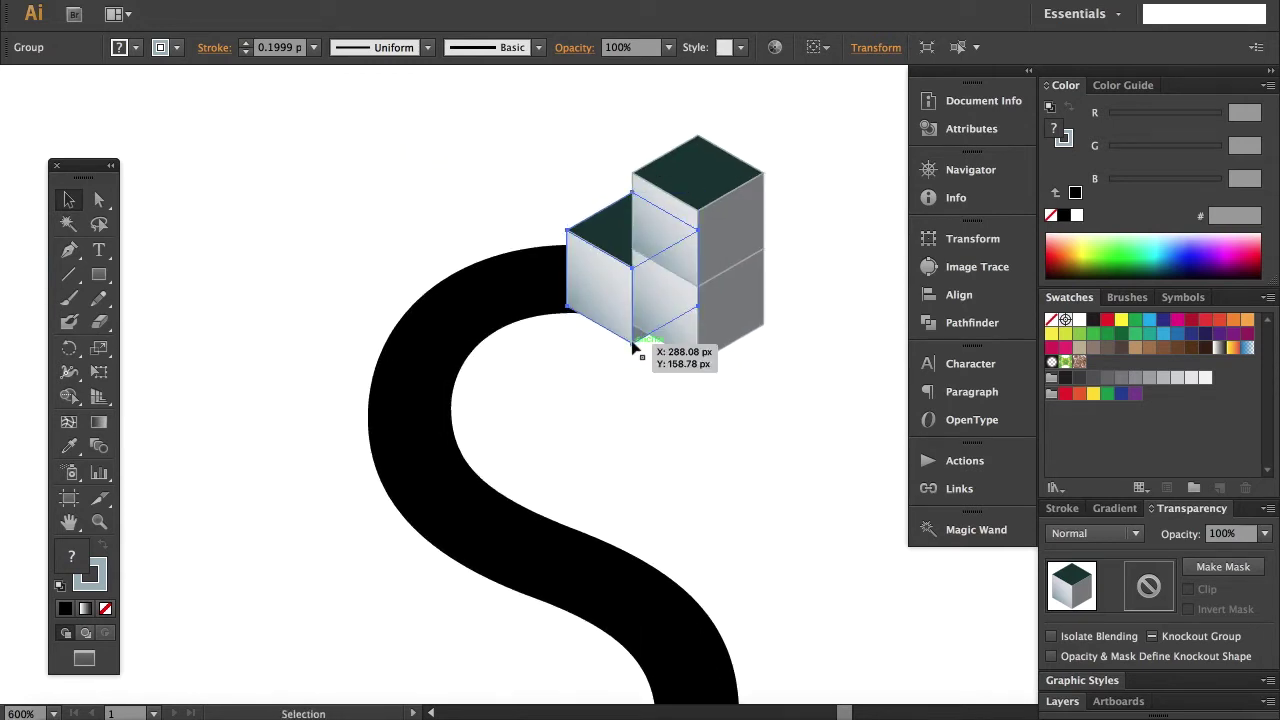
left_click_drag(633, 337, 634, 329)
Extend the S's top arm with three more solid cubes, one toward the back-left and two toward the front-left.
scroll(592, 302, "up", 1)
scroll(592, 302, "left", 1)
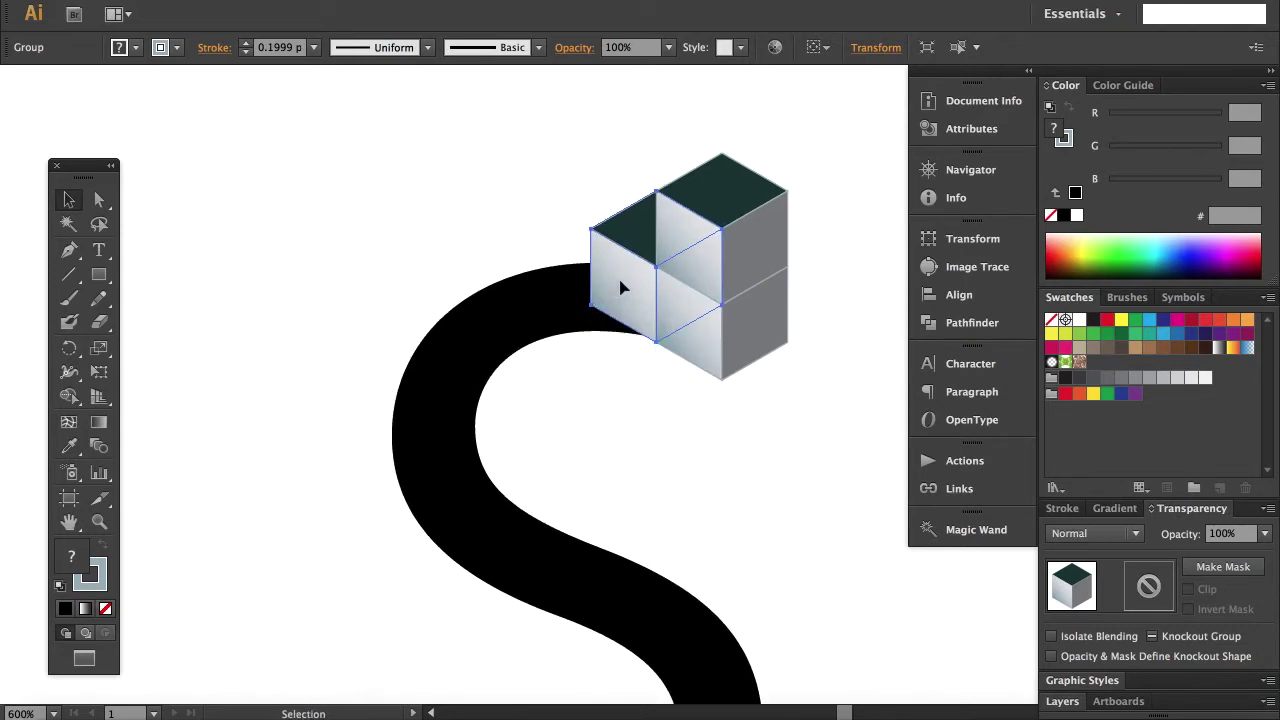
left_click_drag(631, 285, 497, 290)
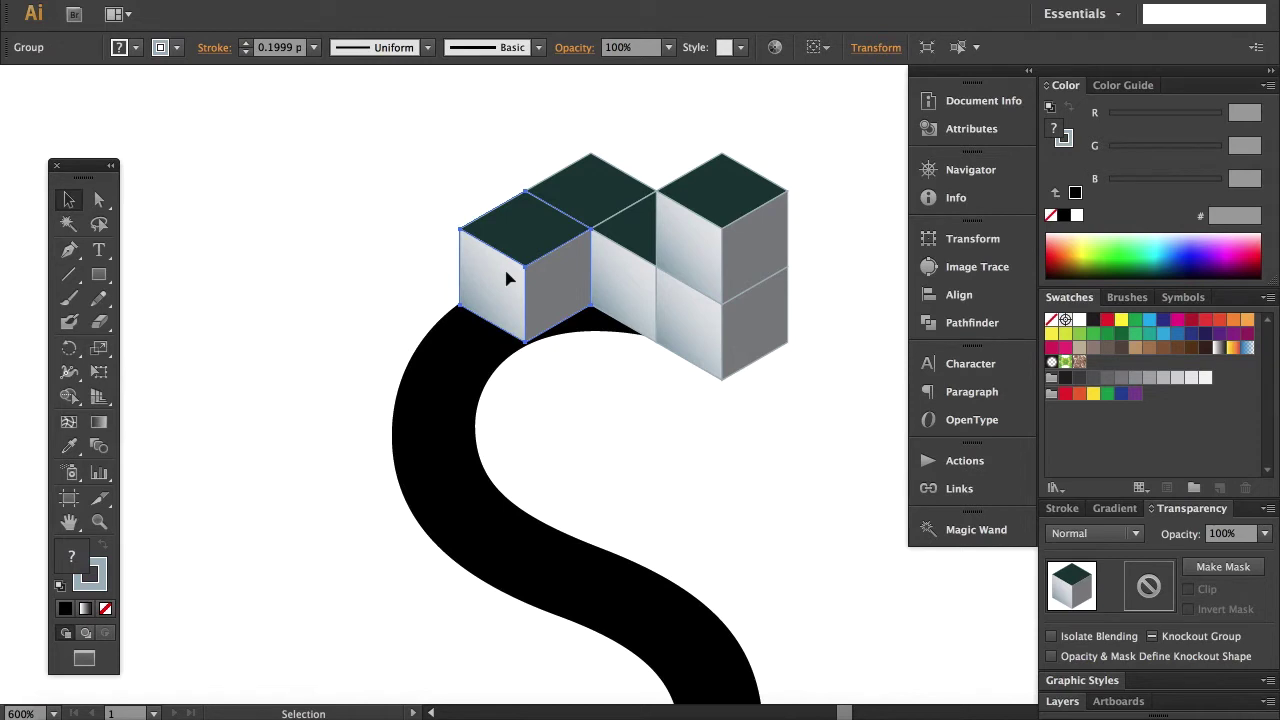
left_click_drag(525, 268, 459, 306)
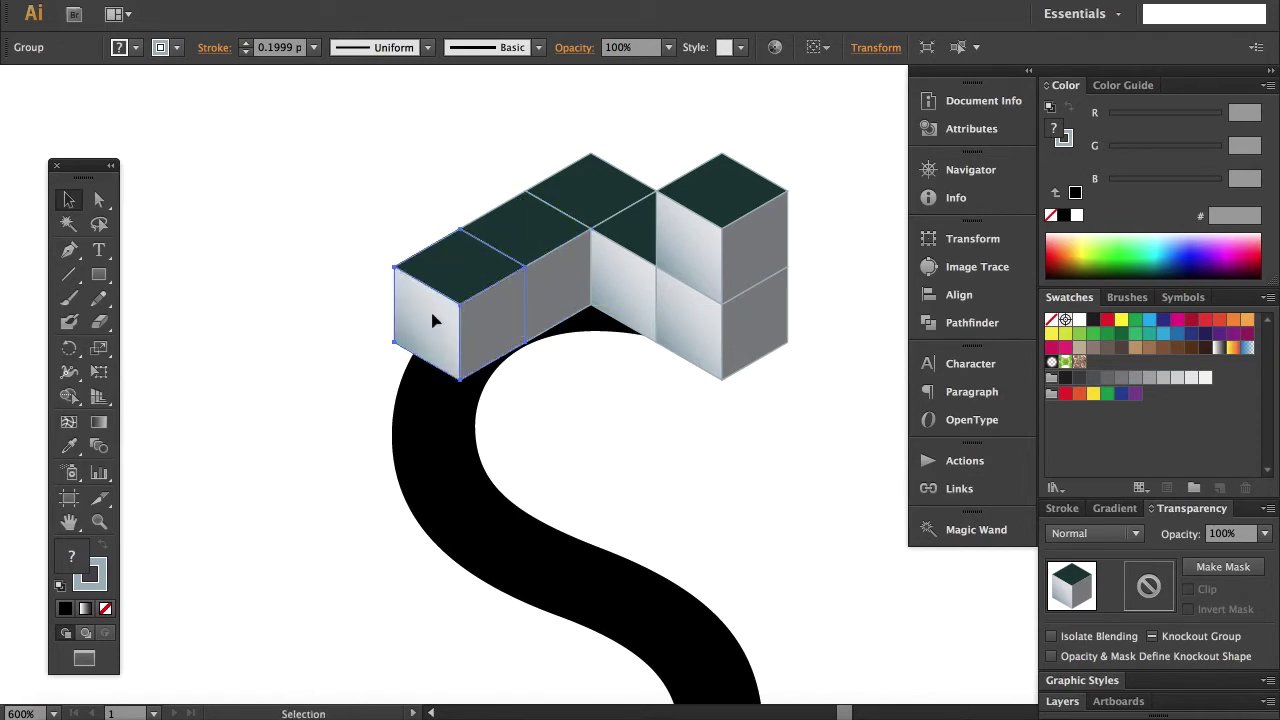
Replace the solid cube at the front-left end of the top arm with a copy of the open-sided teal cube.
left_click(385, 285, "alt+super")
scroll(384, 284, "left", 10)
scroll(384, 284, "up", 4)
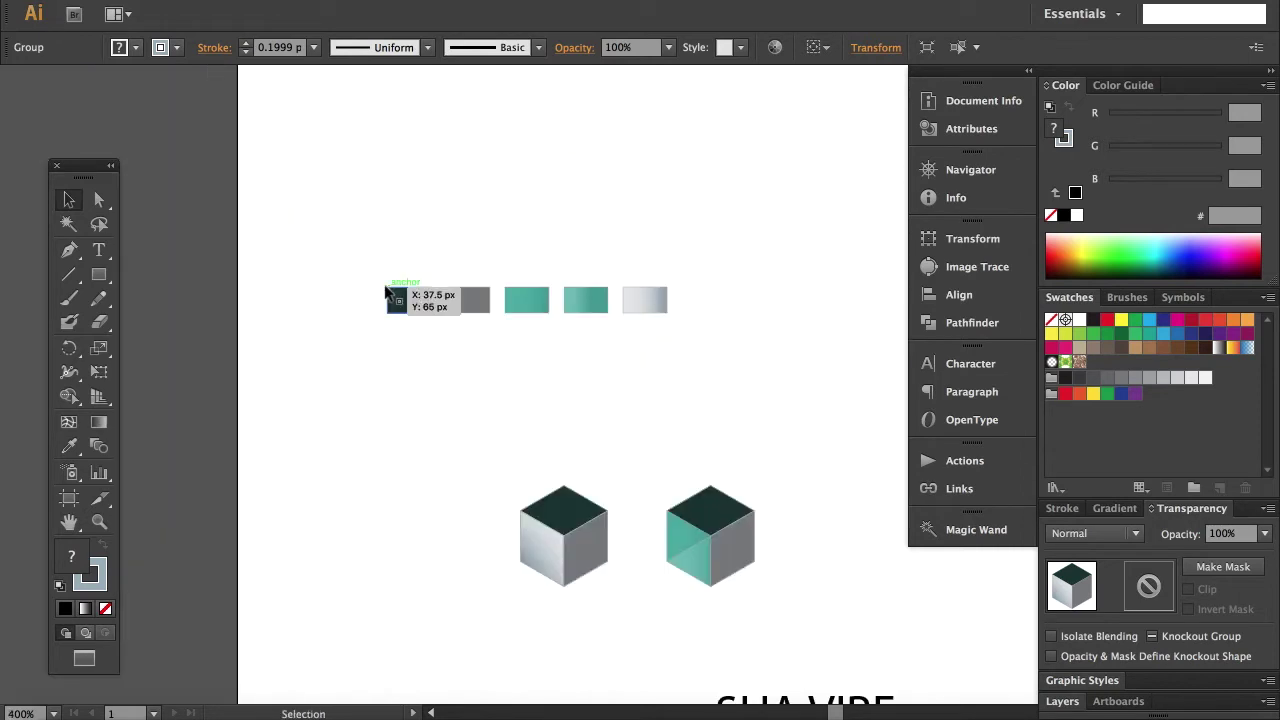
scroll(384, 284, "right", 8)
scroll(384, 284, "down", 4)
left_click_drag(280, 318, 793, 405)
left_click(770, 397)
key("Delete")
key("super+shift+]")
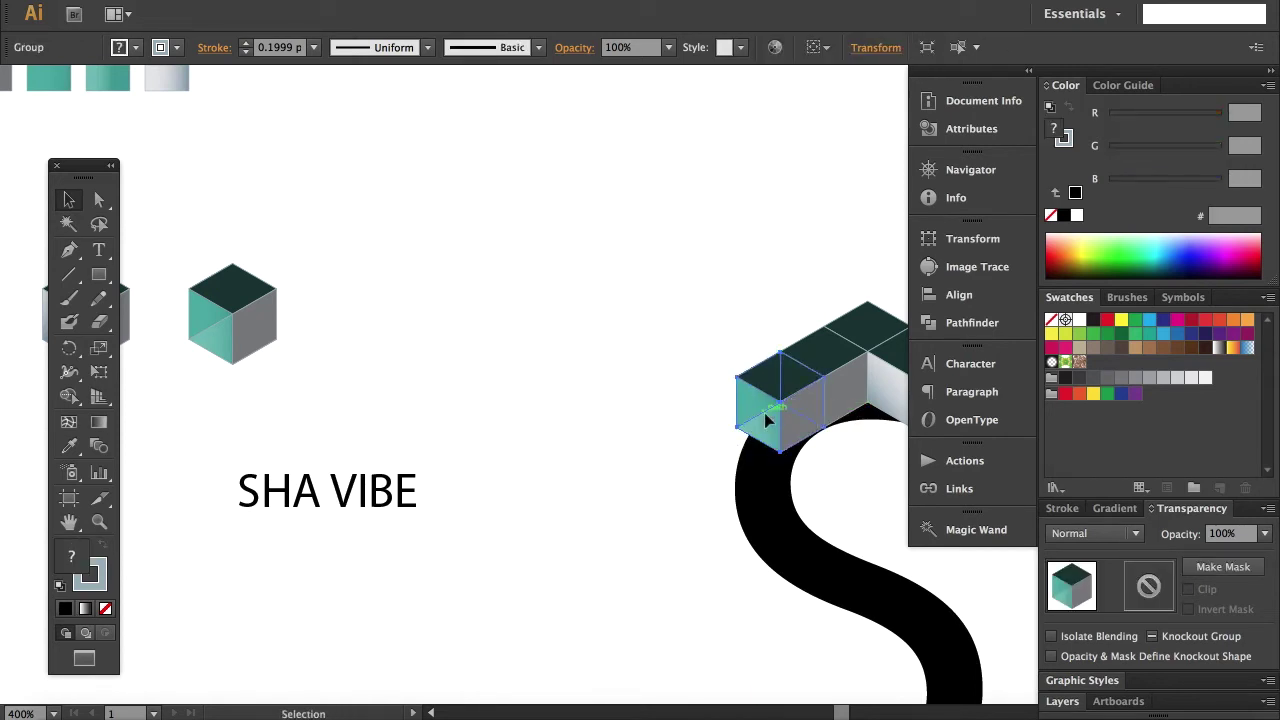
Stack two more open-sided cubes beneath the teal end cube, each placed behind the one above.
left_click_drag(770, 405, 776, 455)
key("super+[")
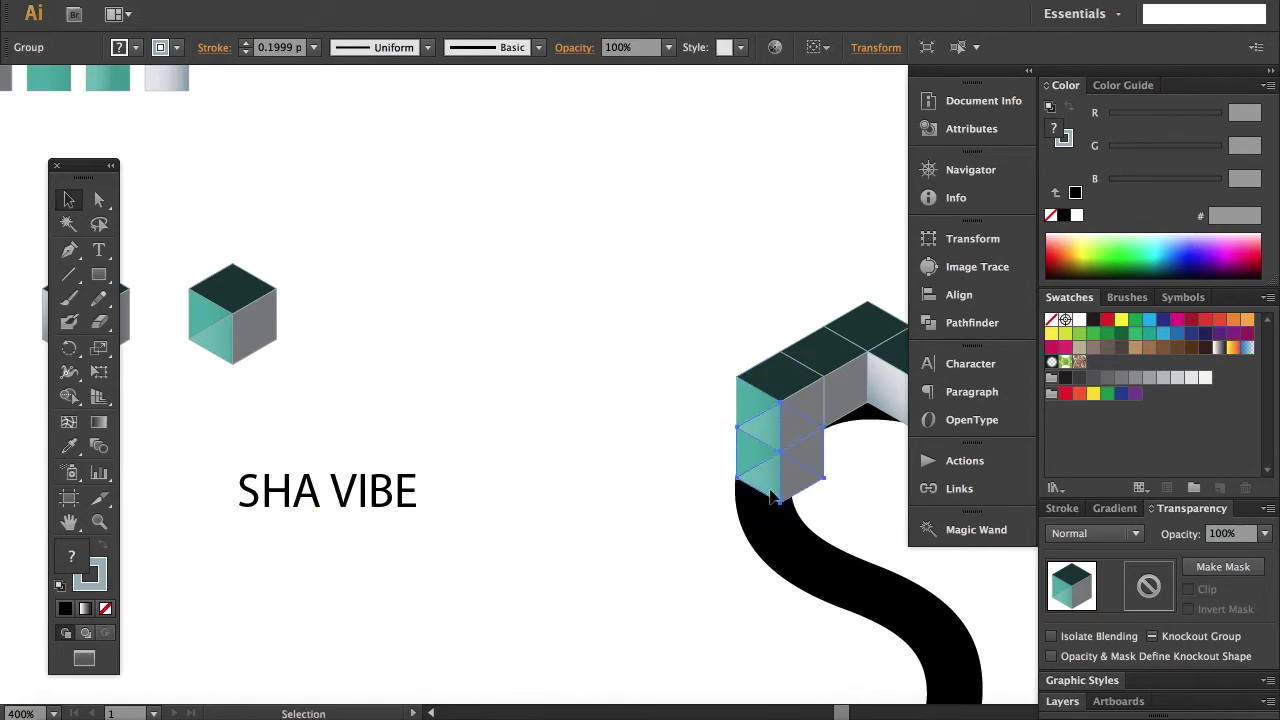
scroll(770, 491, "right", 5)
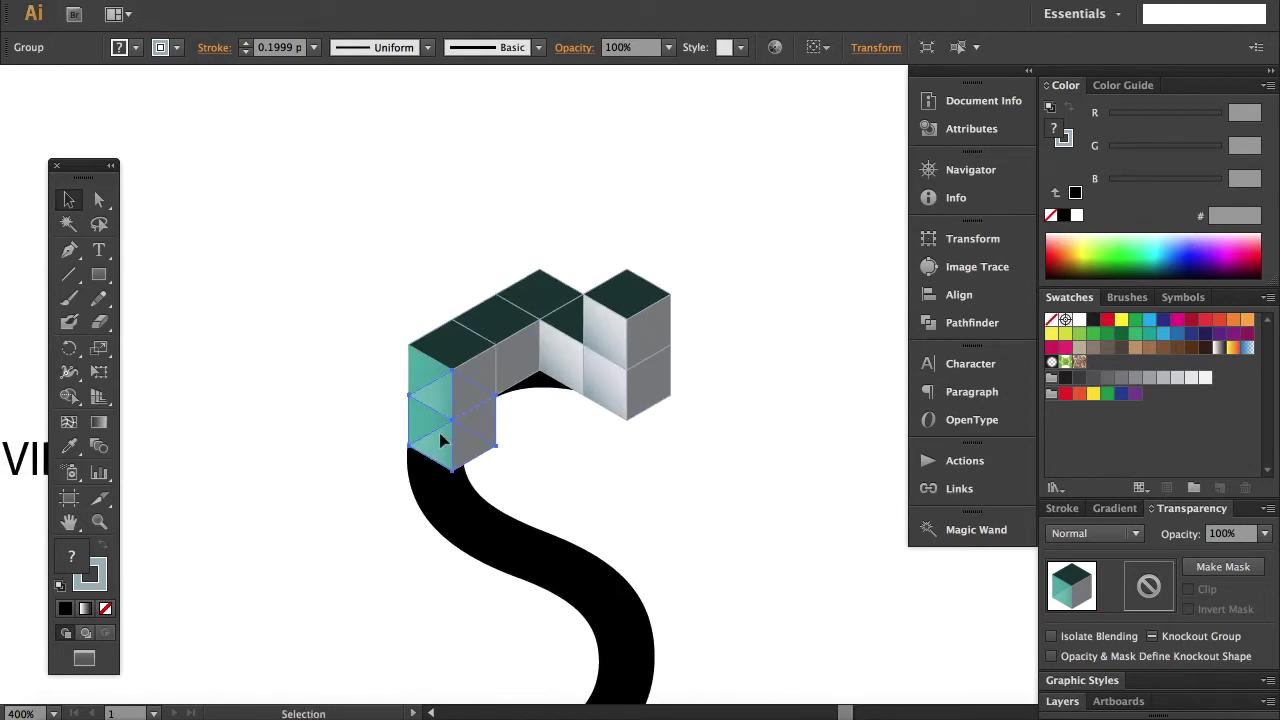
left_click_drag(441, 440, 441, 491)
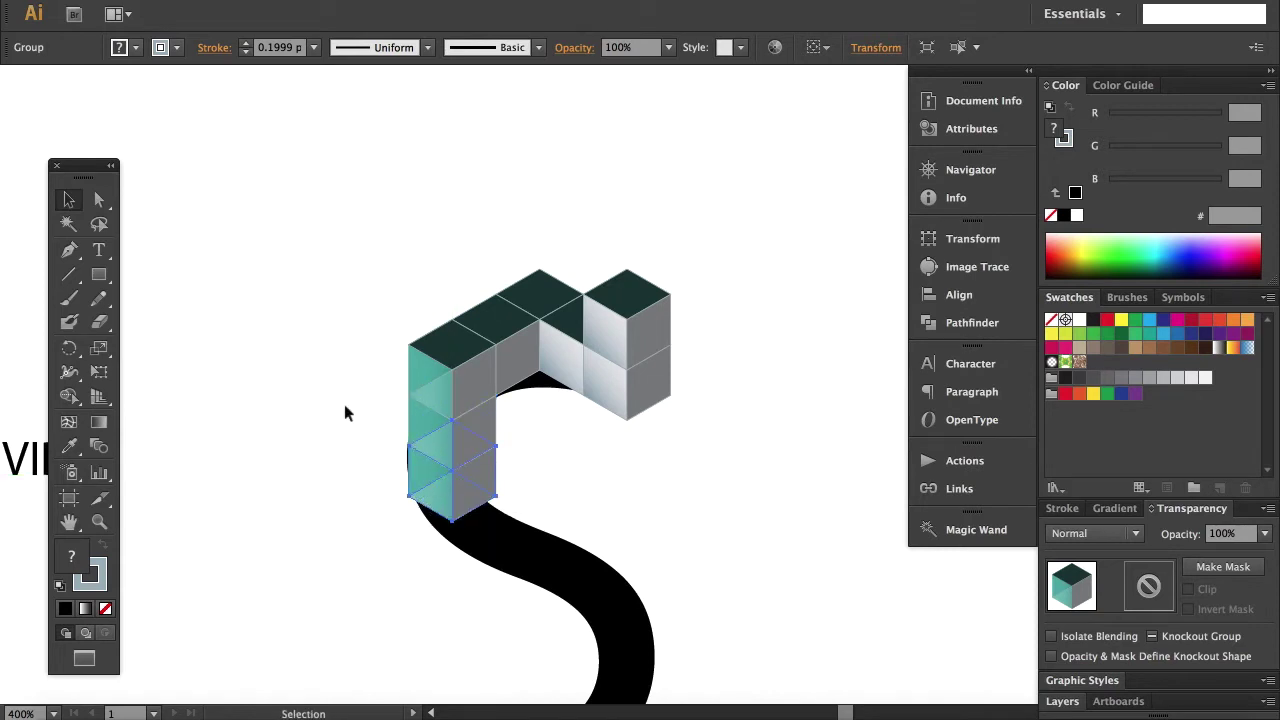
Build the S's middle bar from four solid cubes running diagonally down from the teal column toward the front-right.
left_click_drag(514, 346, 518, 451)
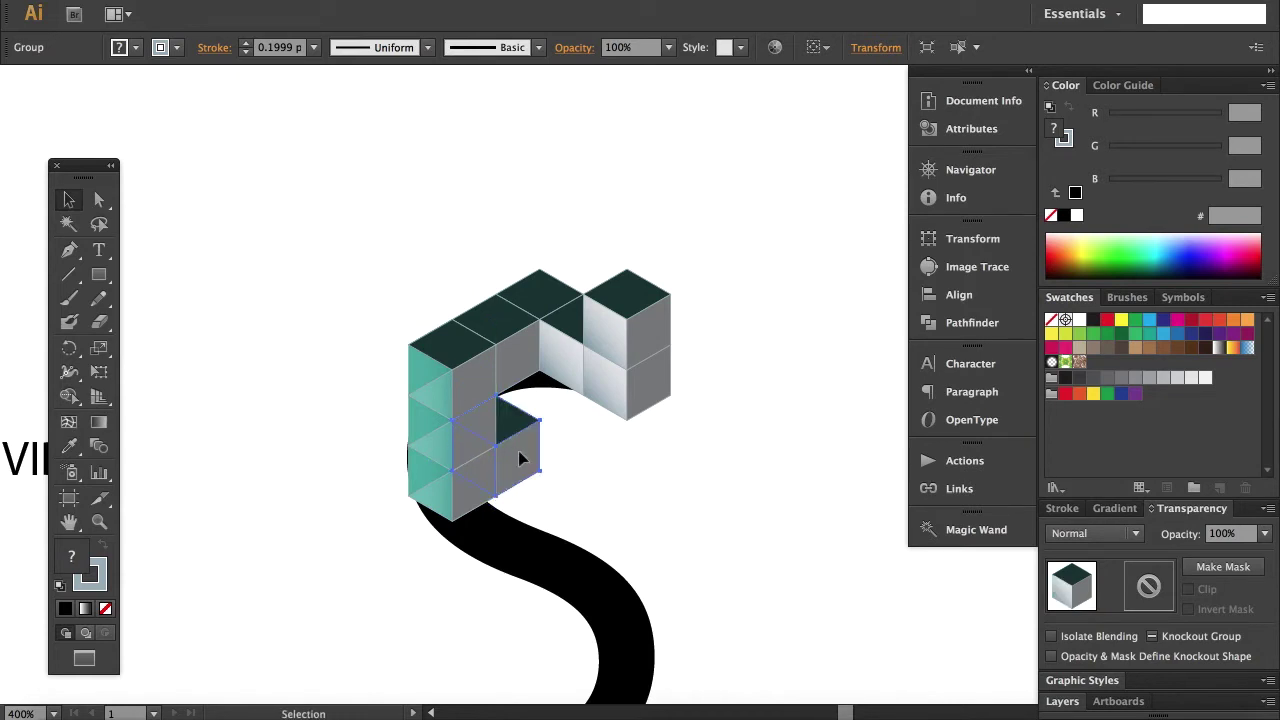
left_click_drag(516, 447, 560, 480)
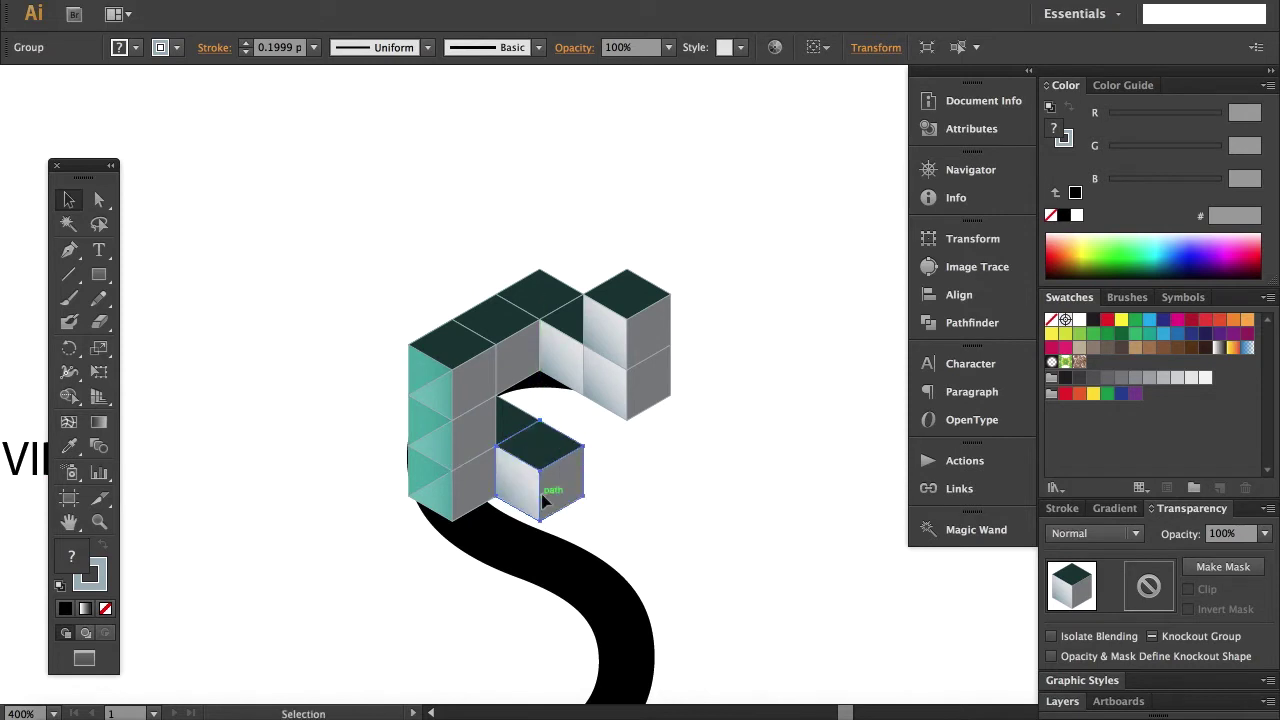
key("ctrl+d")
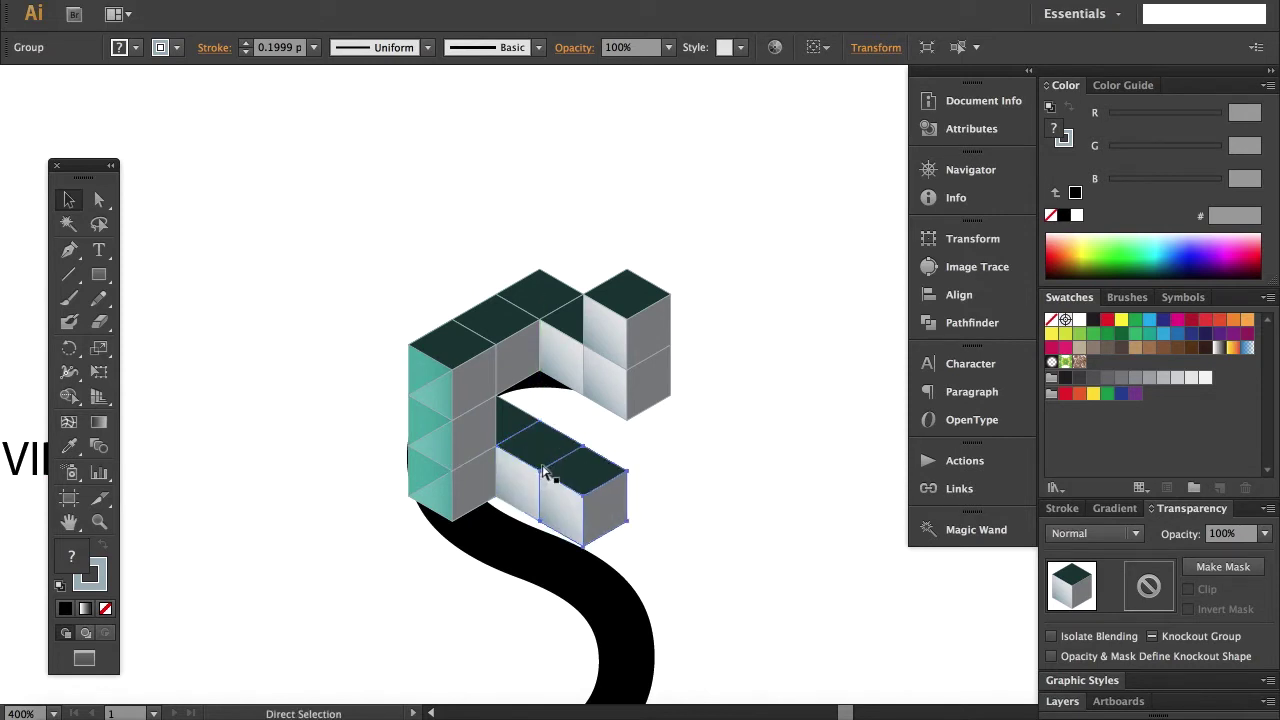
key("ctrl+d")
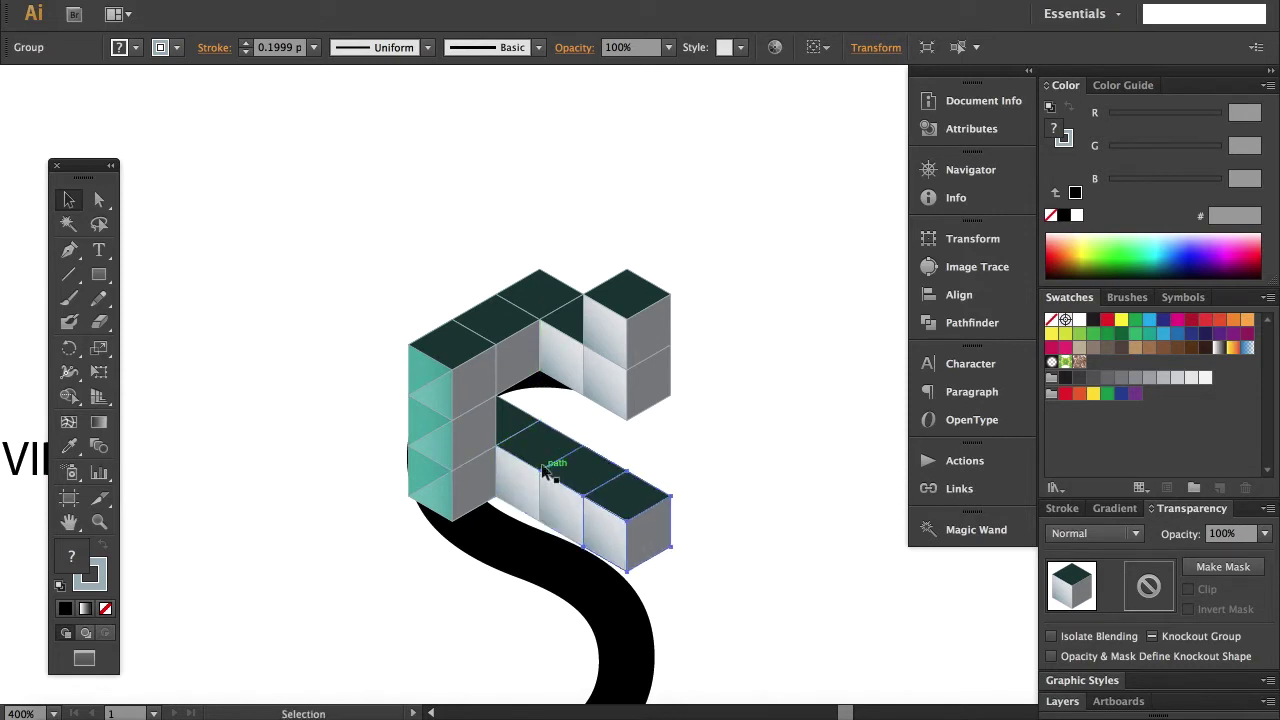
Extend the middle bar's end downward with a solid cube and an open-sided cube, ordering the latter behind the cubes but above the black S.
scroll(591, 494, "down", 4)
left_click_drag(606, 449, 607, 492)
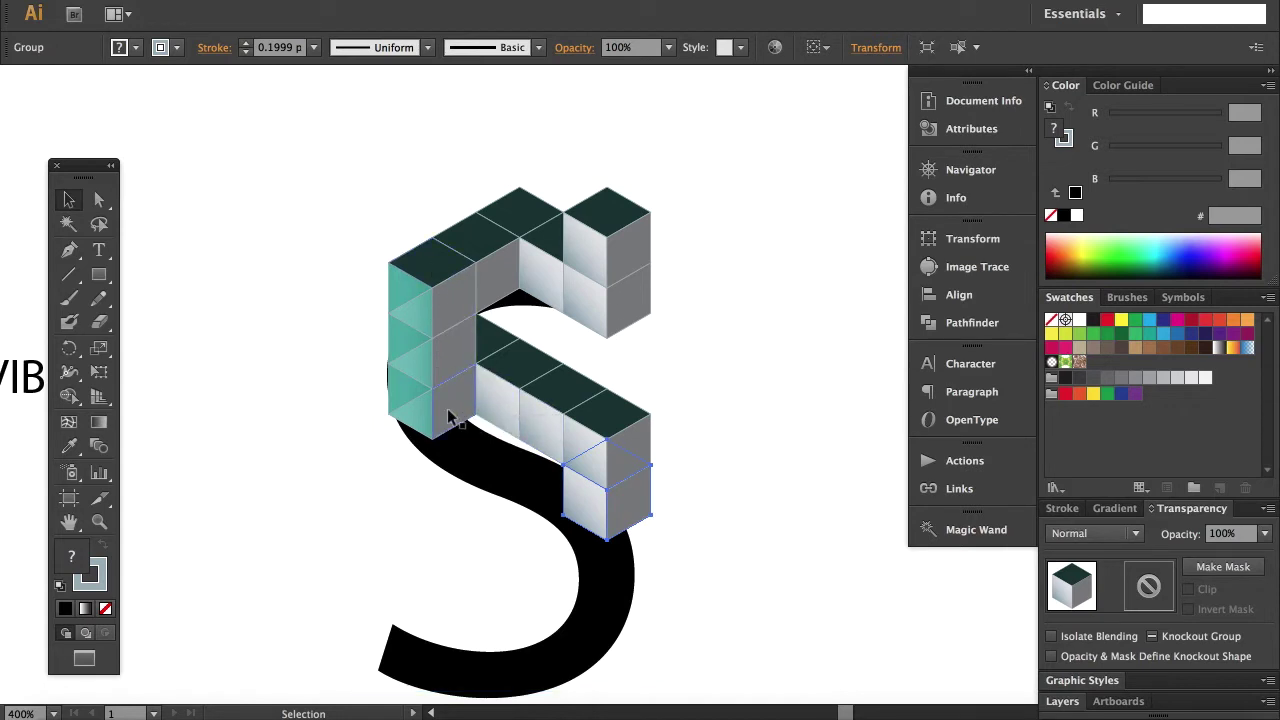
left_click_drag(436, 428, 612, 585)
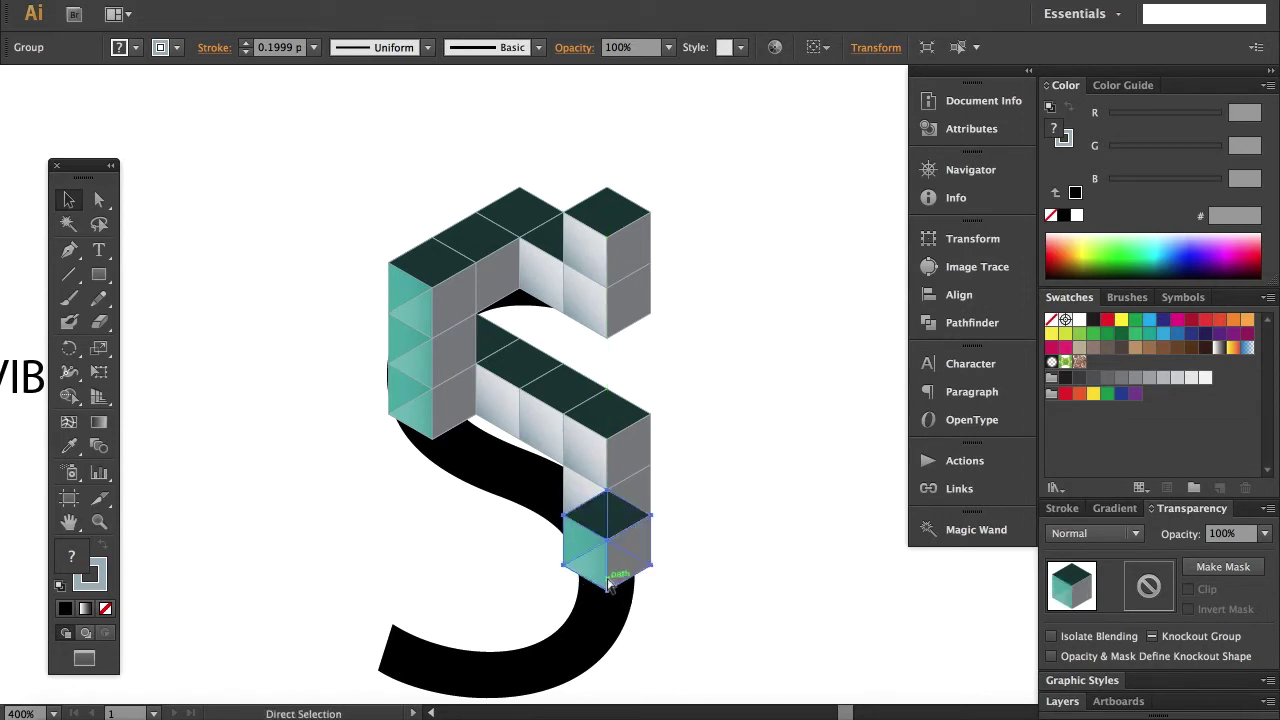
key("ctrl+shift+bracketleft")
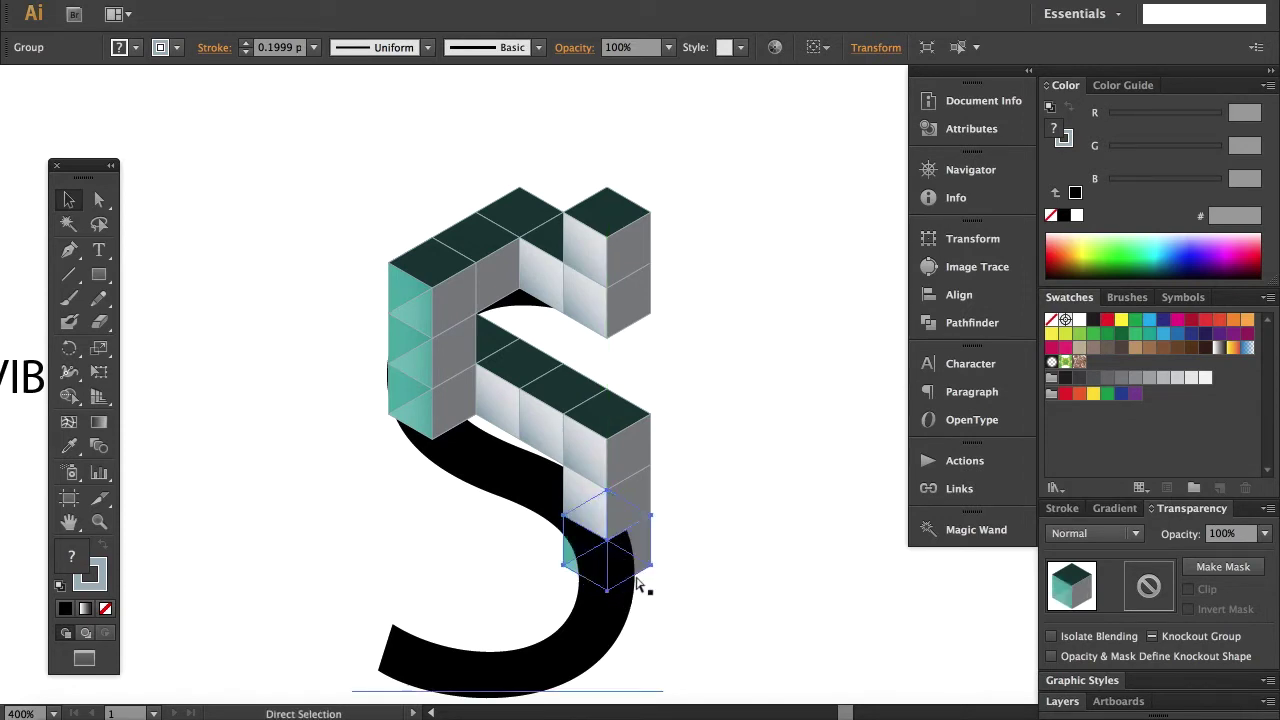
key("ctrl+bracketright")
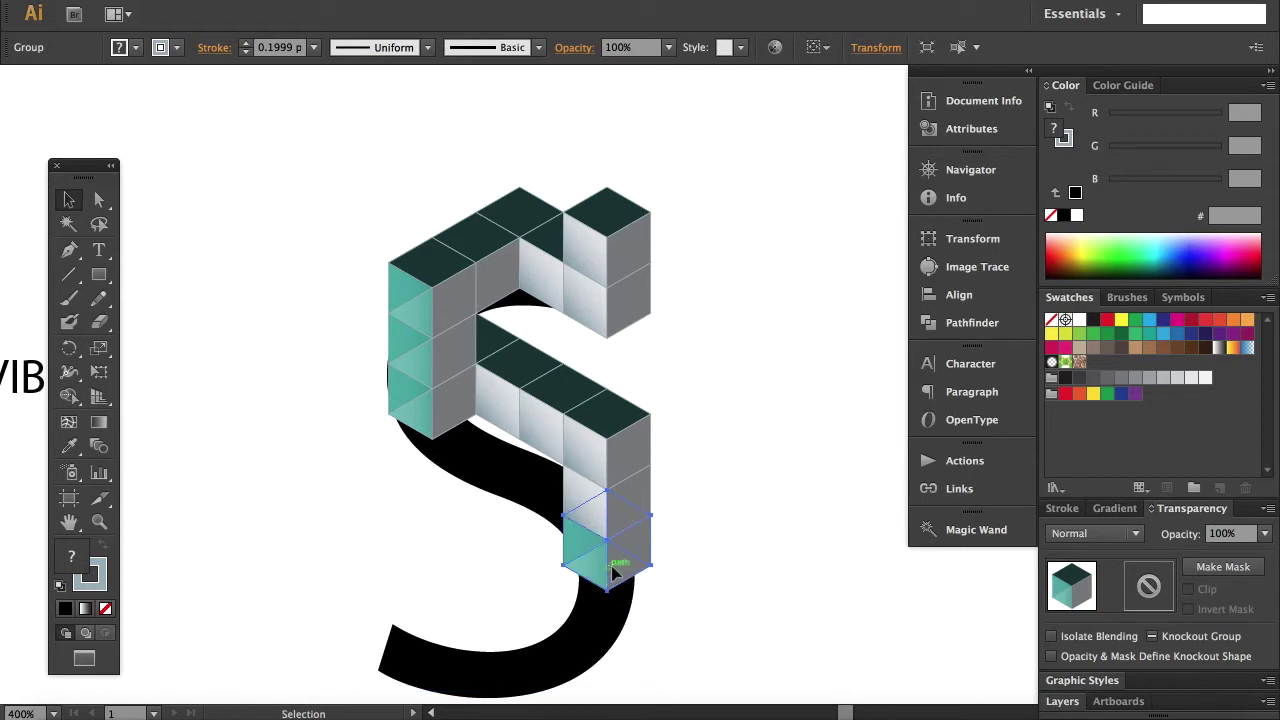
Extend the S's base with open-sided cubes toward the front-left and two more toward the back-left, sending those two backward.
left_click_drag(617, 572, 521, 610)
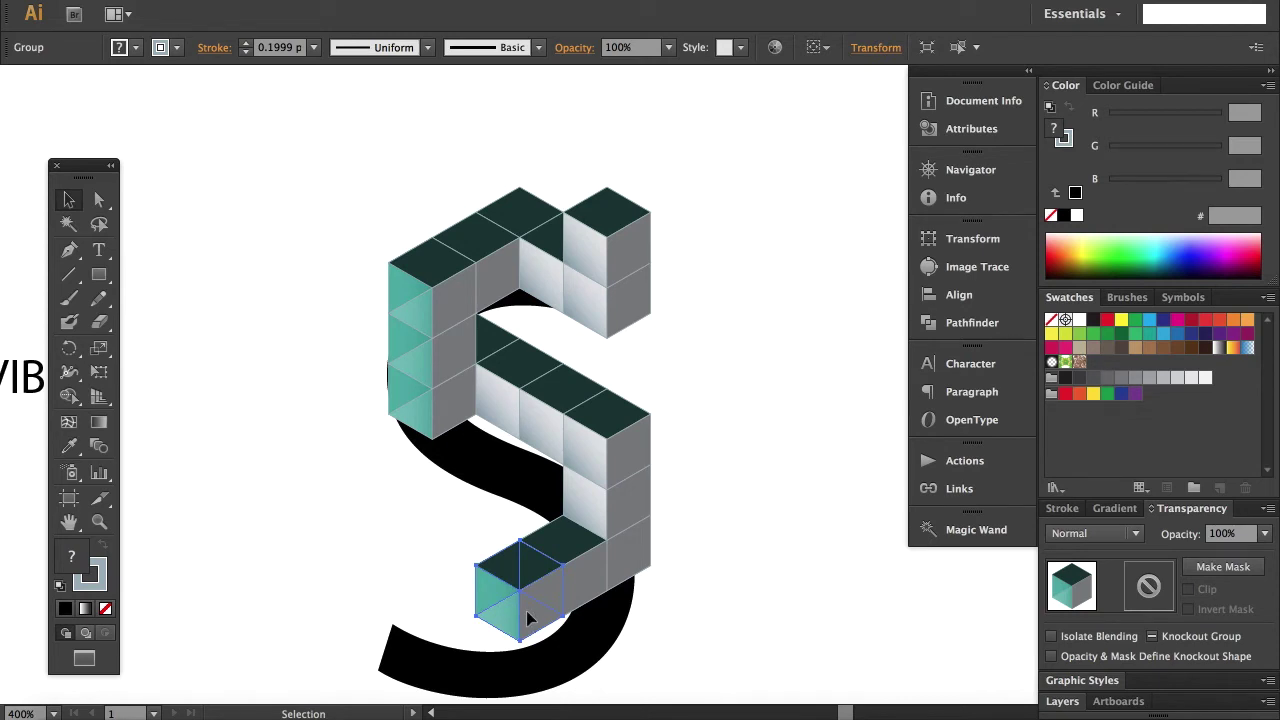
left_click_drag(524, 597, 483, 624)
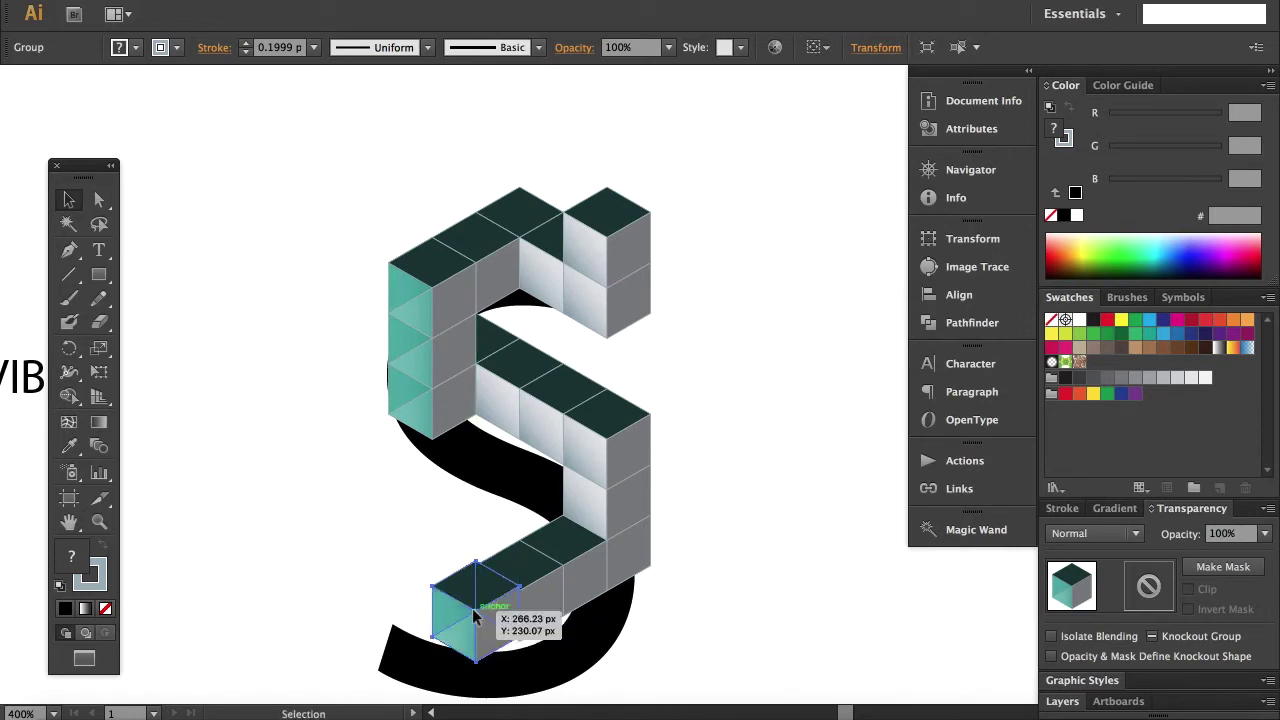
left_click_drag(473, 605, 426, 589)
key("ctrl+bracketleft")
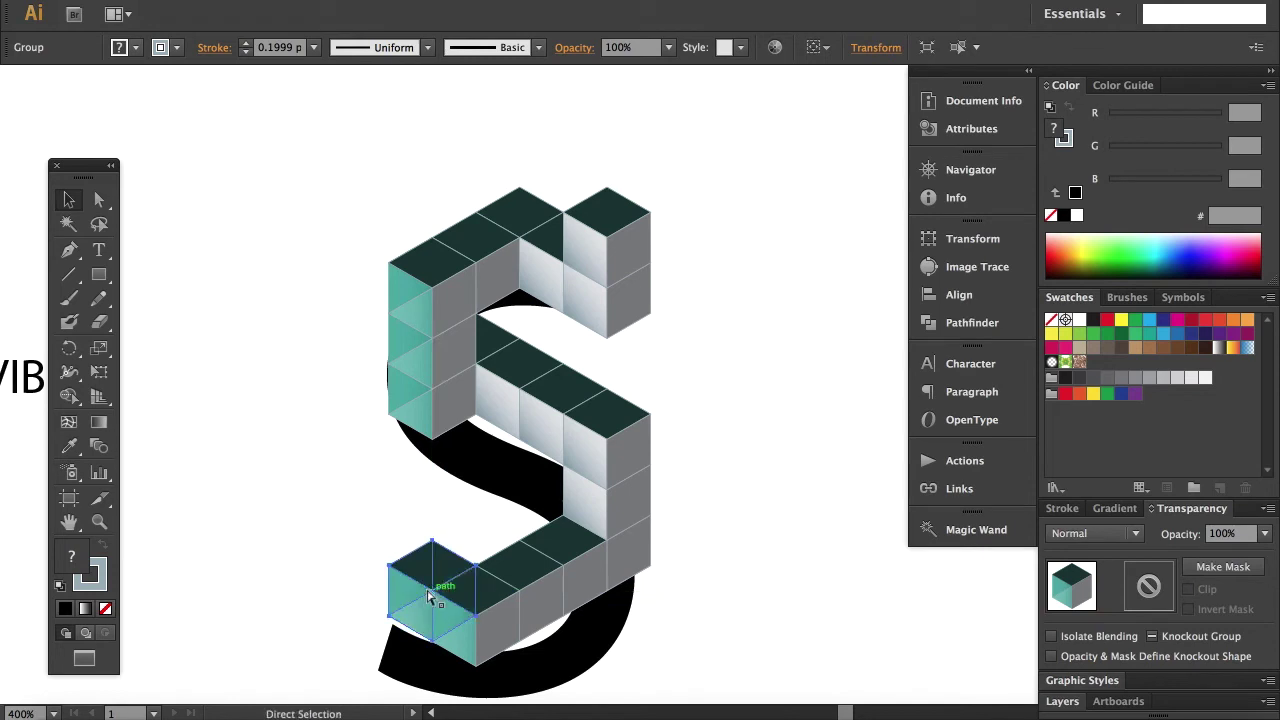
left_click_drag(419, 578, 376, 553)
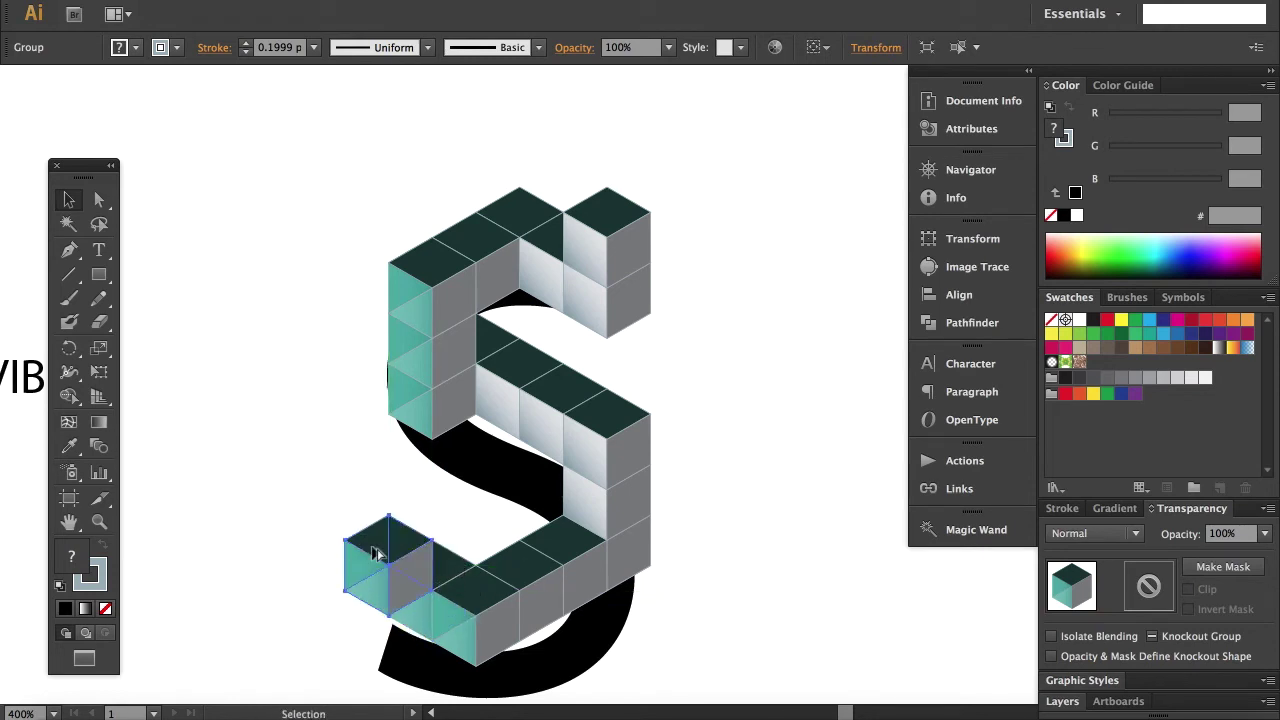
key("ctrl+bracketleft")
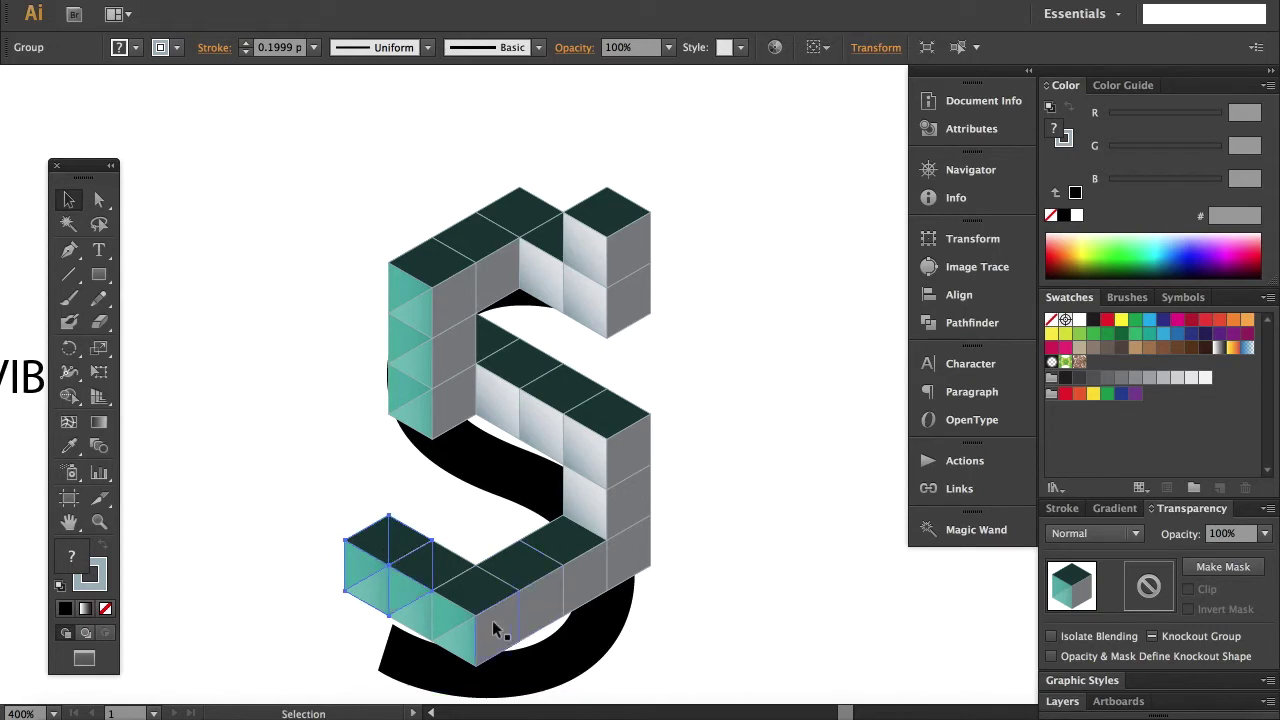
Shorten the base by deleting one cube before the corner and moving the three-cube teal row up to close the gap.
left_click(536, 579)
key("Delete")
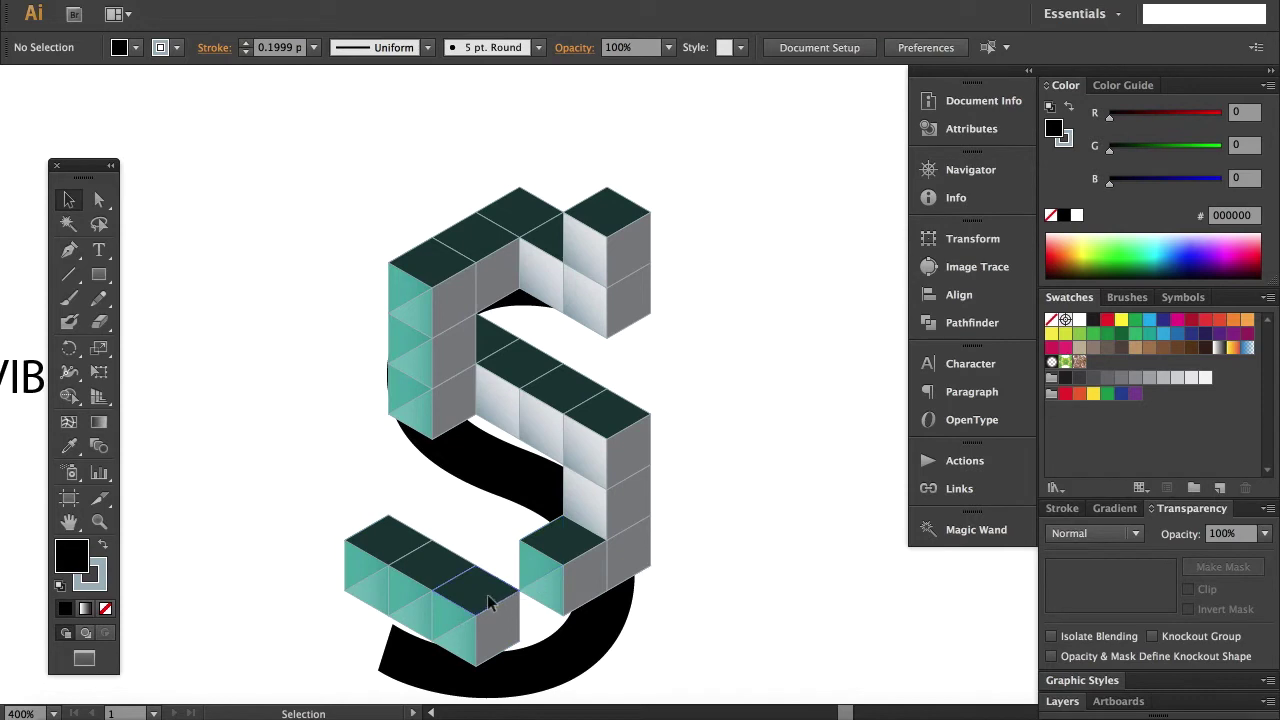
left_click(405, 574, "shift")
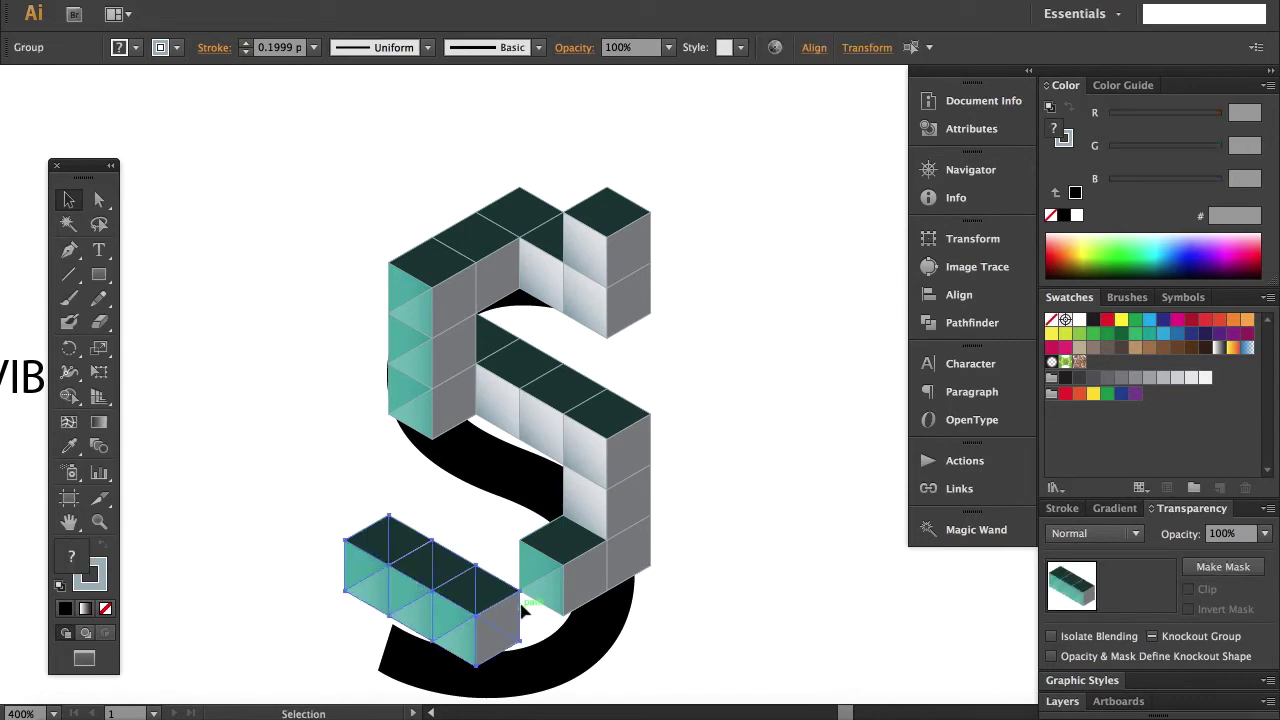
left_click_drag(520, 587, 560, 563)
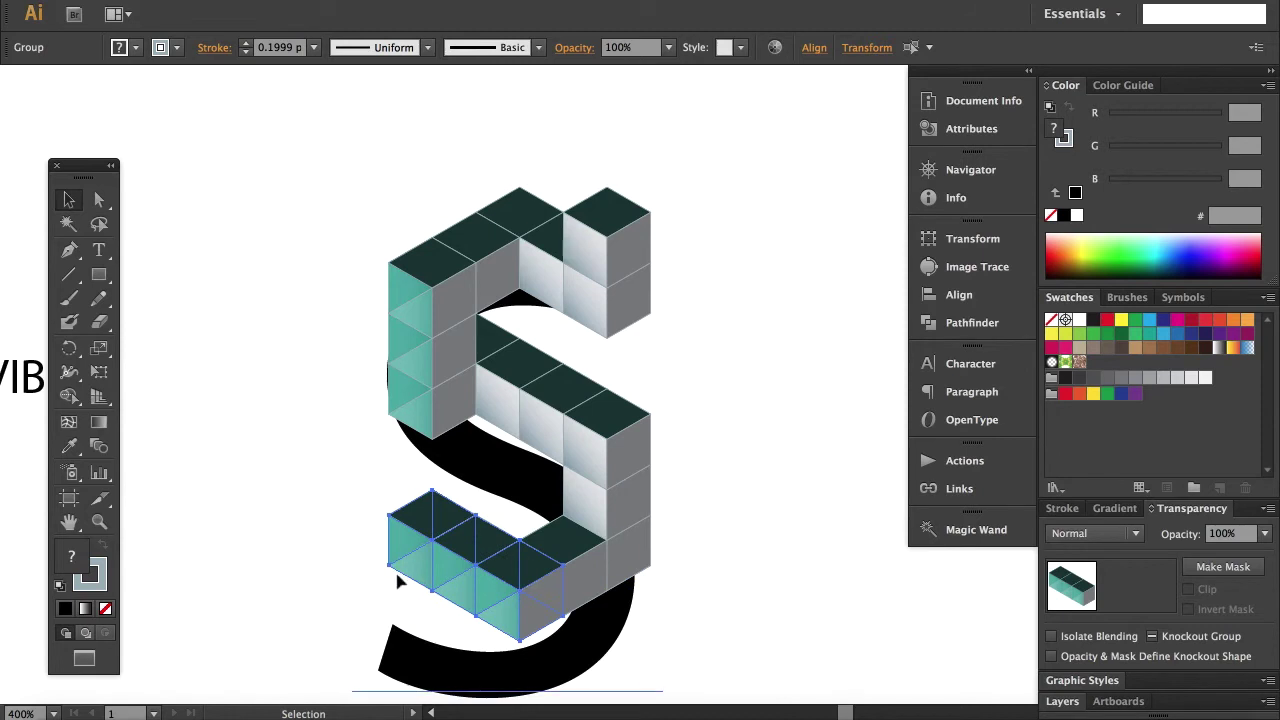
left_click(723, 445)
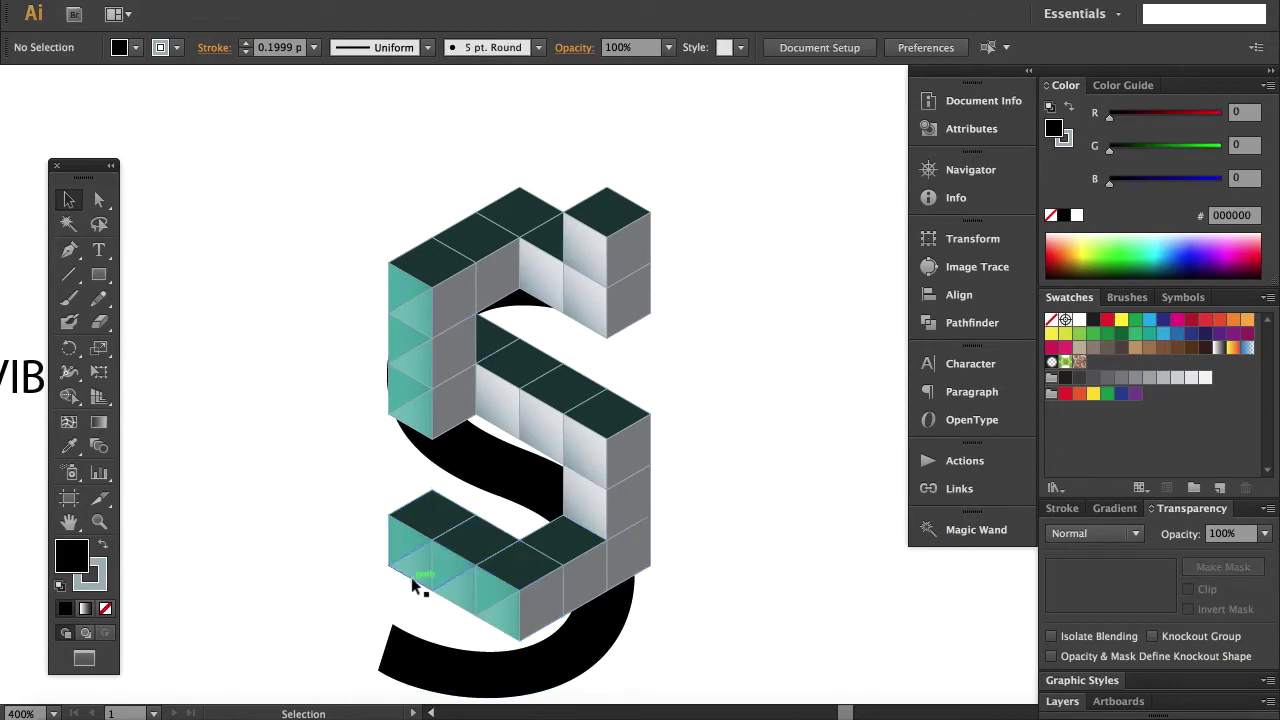
Delete the black S template behind the cubes.
scroll(378, 582, "down", 5)
left_click(381, 488)
key("Delete")
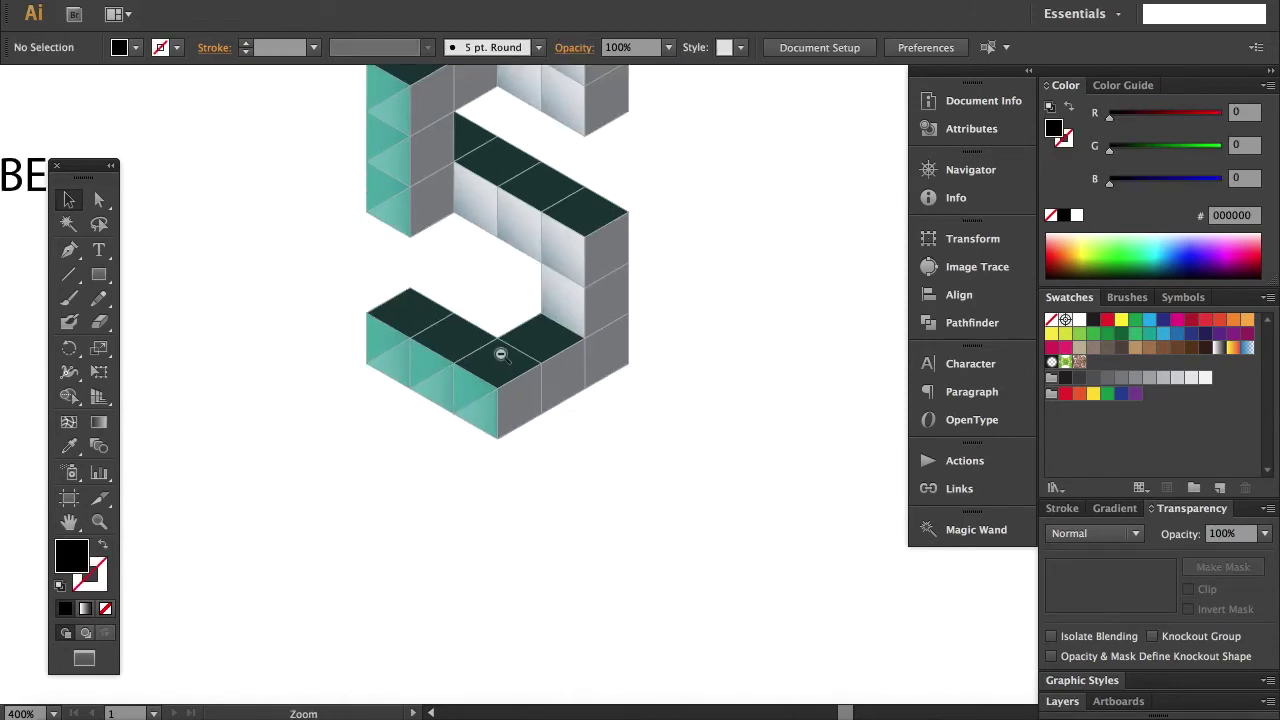